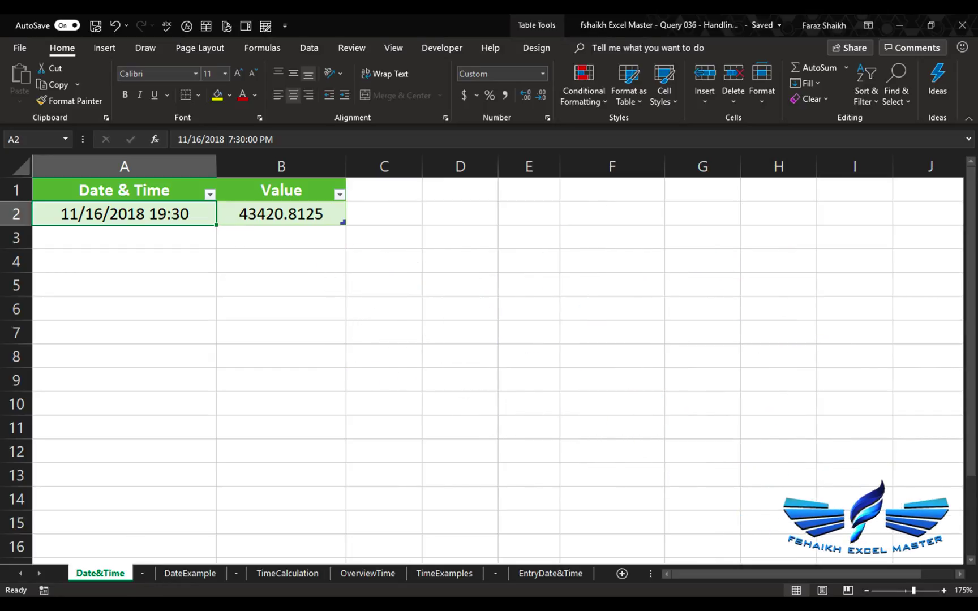
Review the regional date and time formats in the Windows Time & Language settings.
key(super)
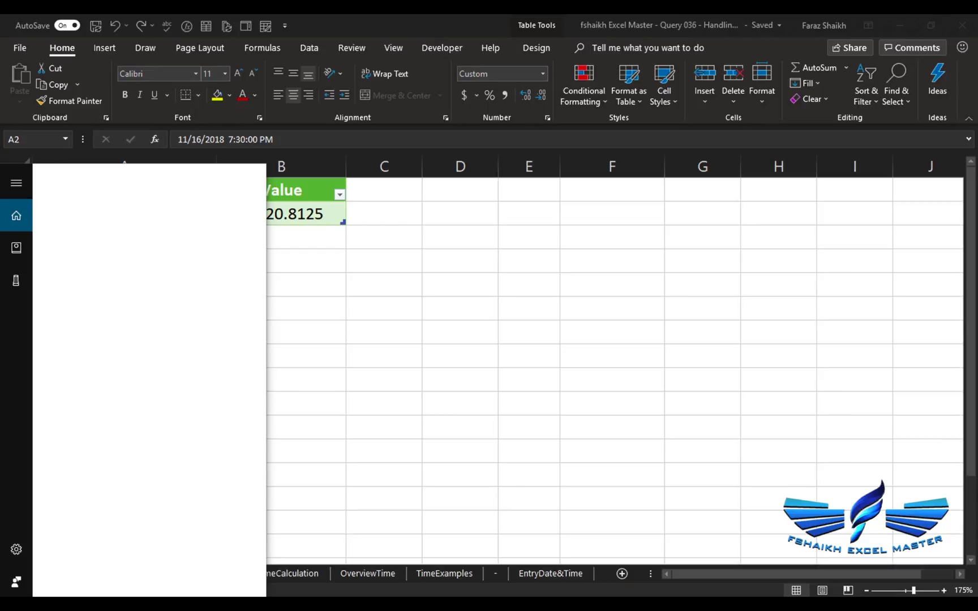
key(Escape)
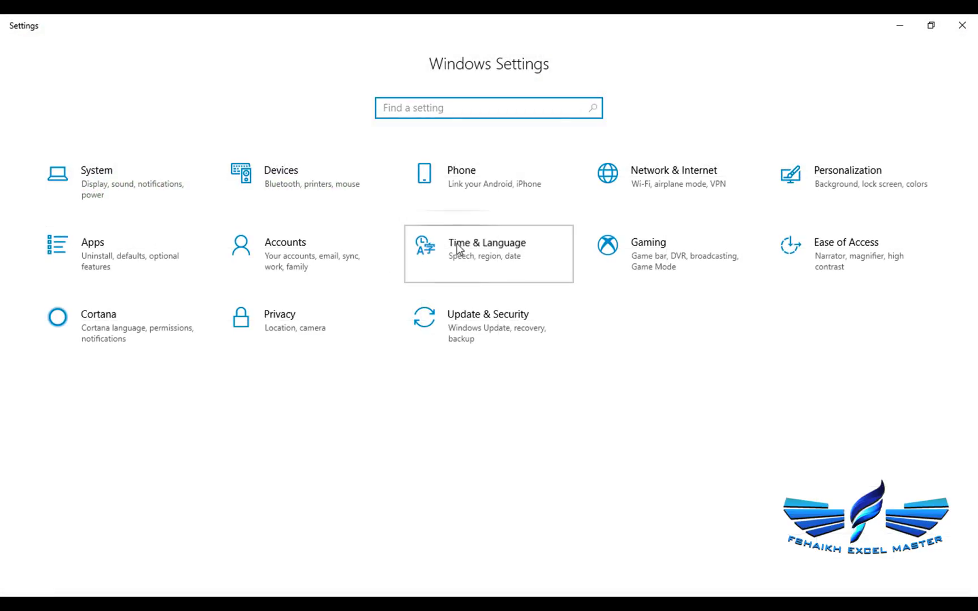
click(458, 248)
scroll(405, 314, down, 2)
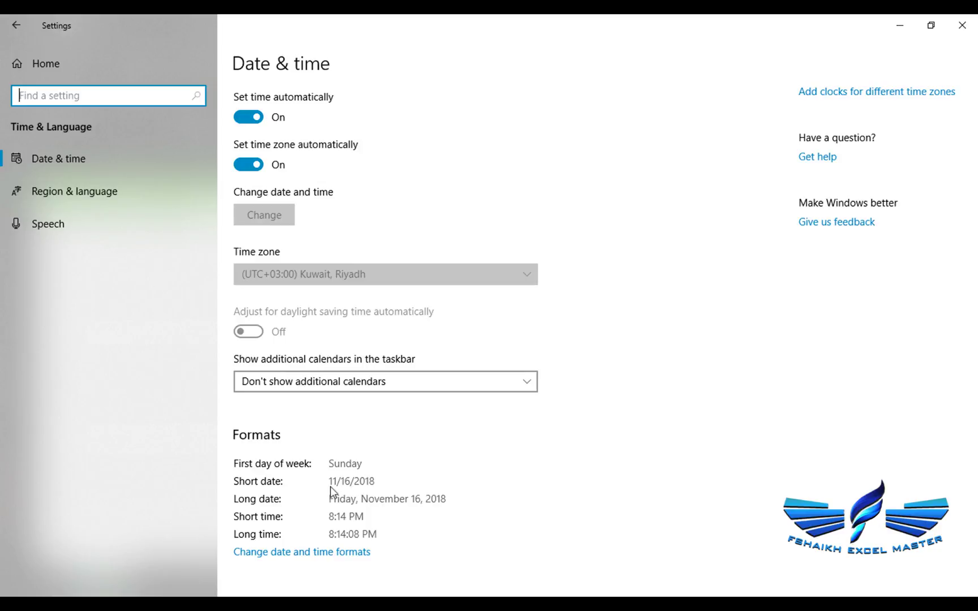
click(327, 554)
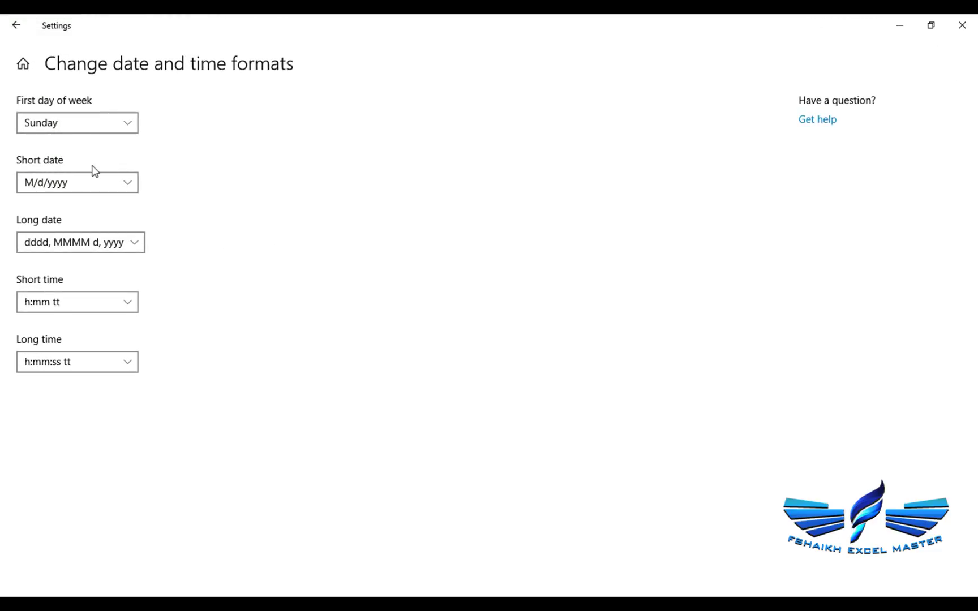
click(22, 26)
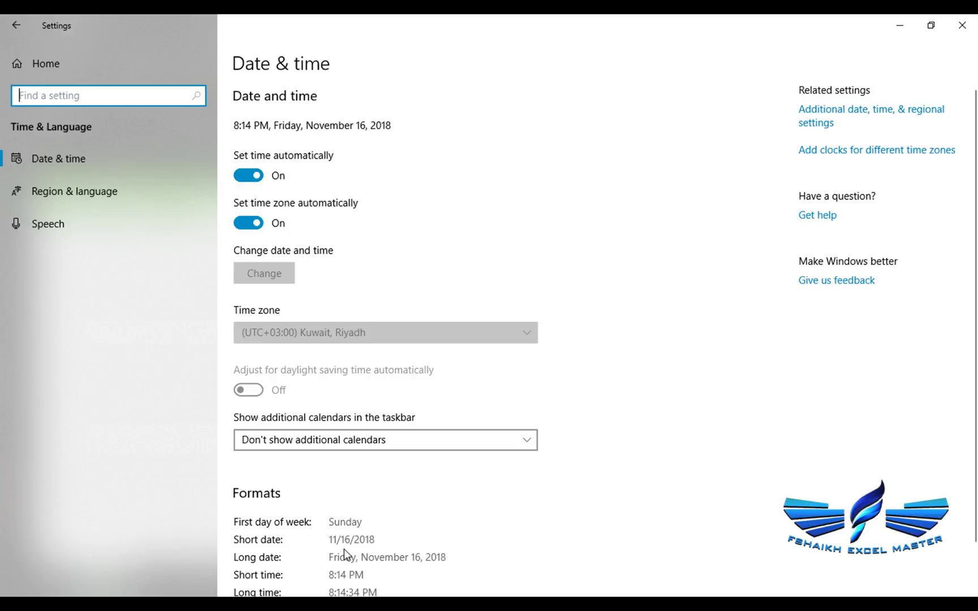
scroll(345, 546, down, 2)
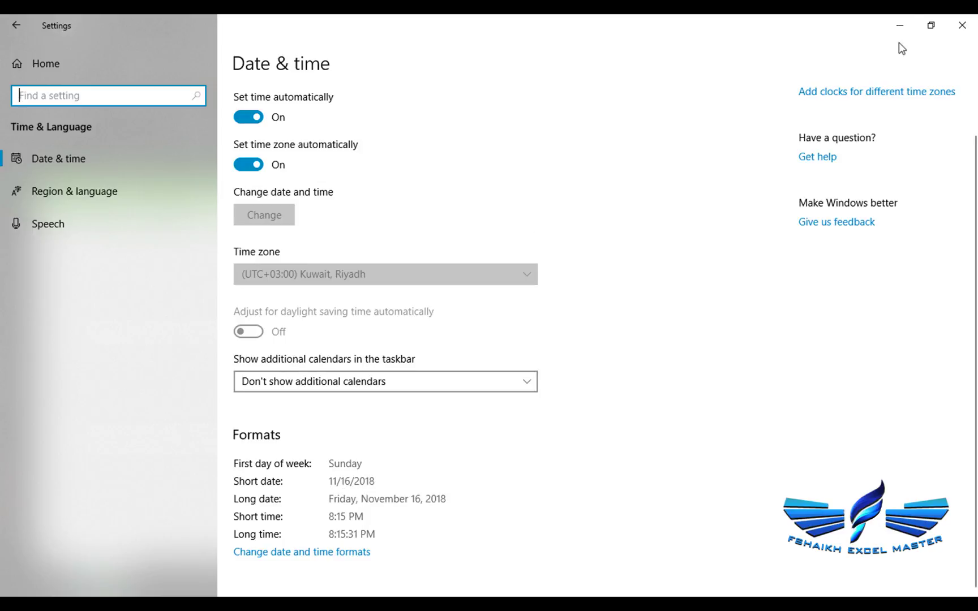
click(967, 35)
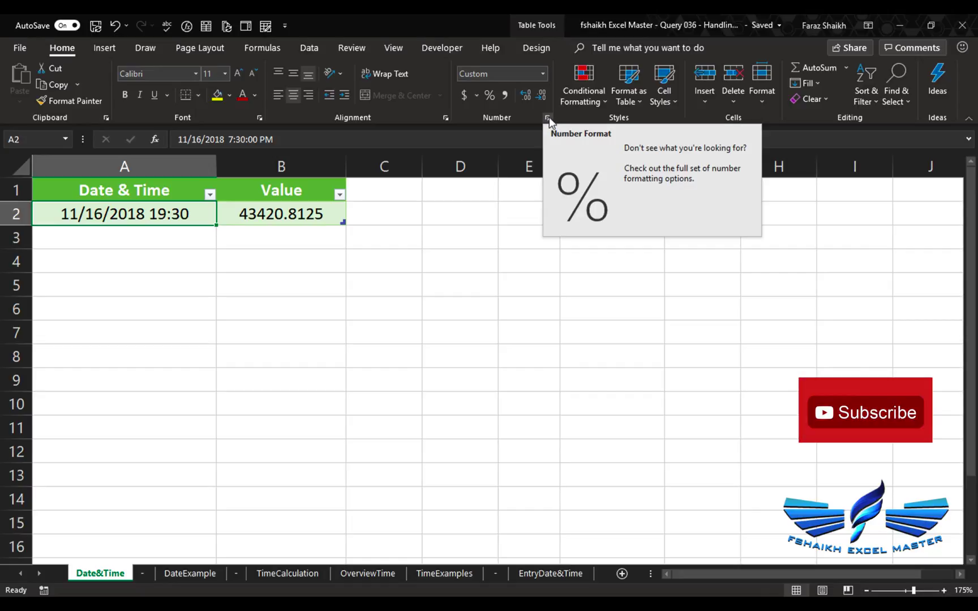
Examine the Date and Time number-format categories in Format Cells for cell A2, without applying a change.
right_click(194, 216)
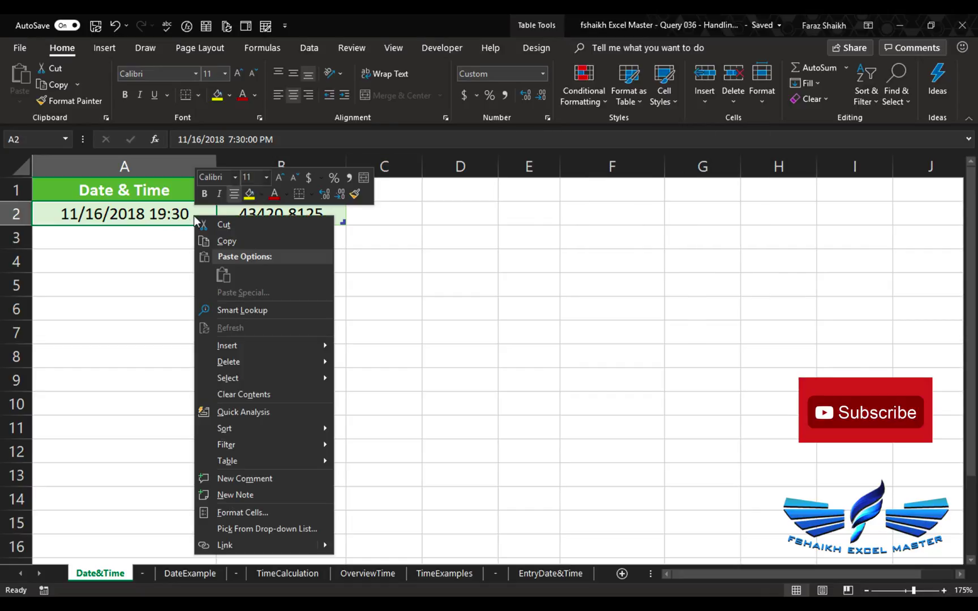
click(141, 215)
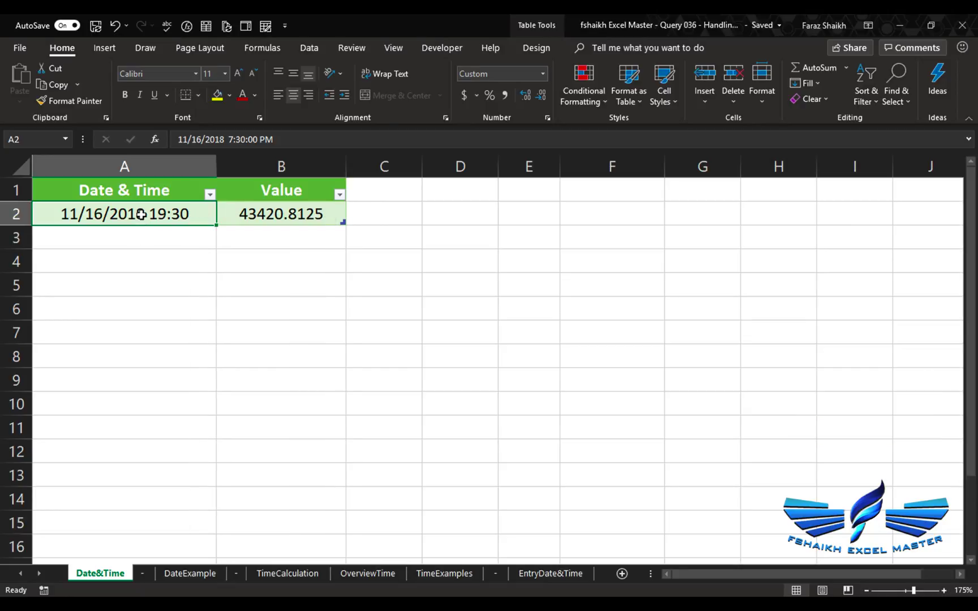
key(ctrl+1)
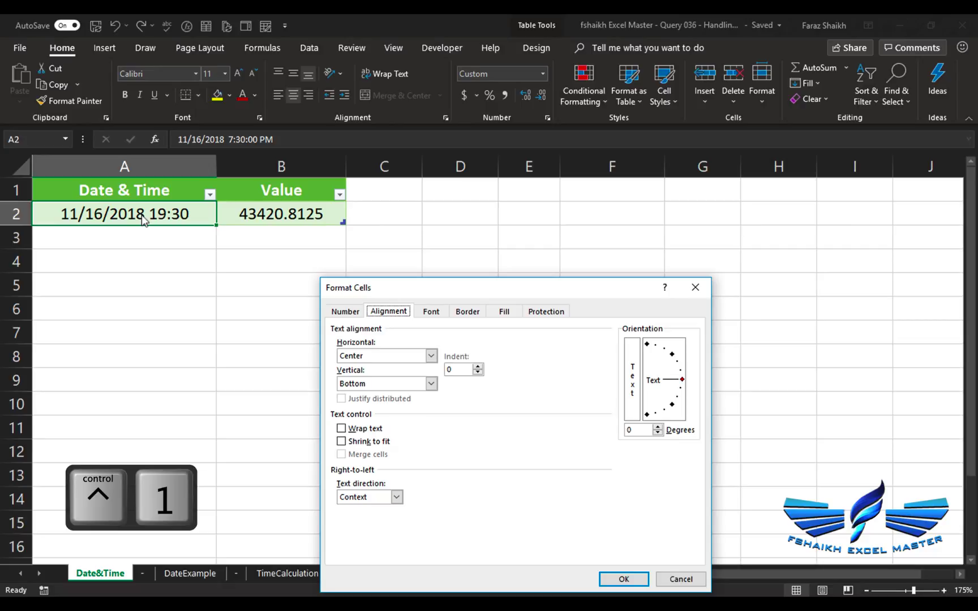
click(355, 312)
drag(431, 285, 420, 180)
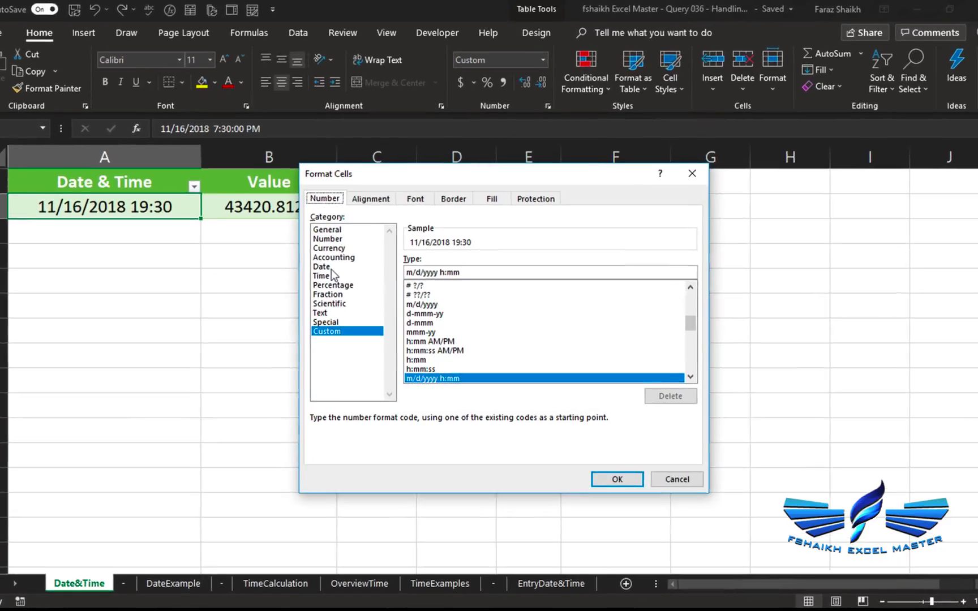
click(332, 271)
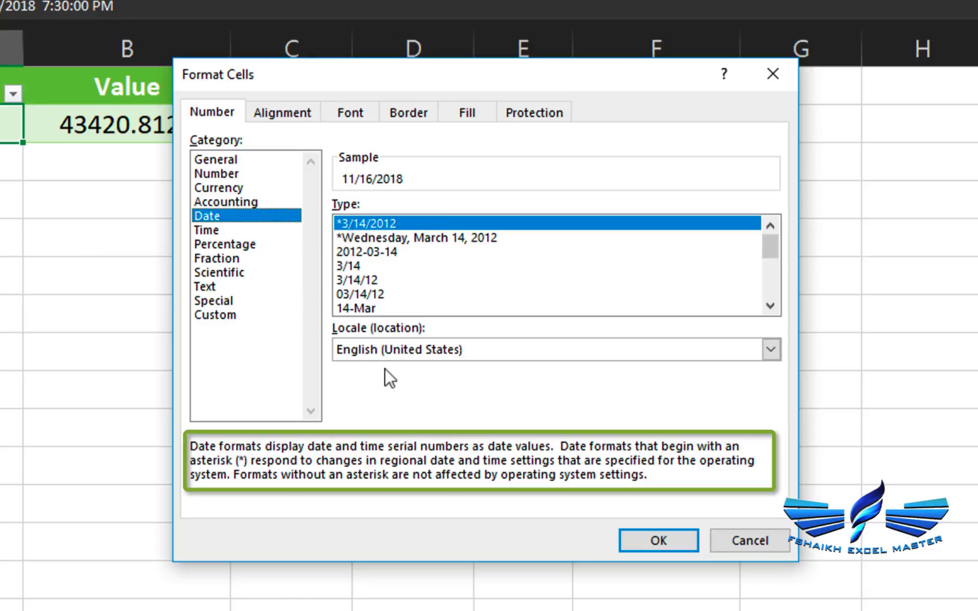
click(237, 230)
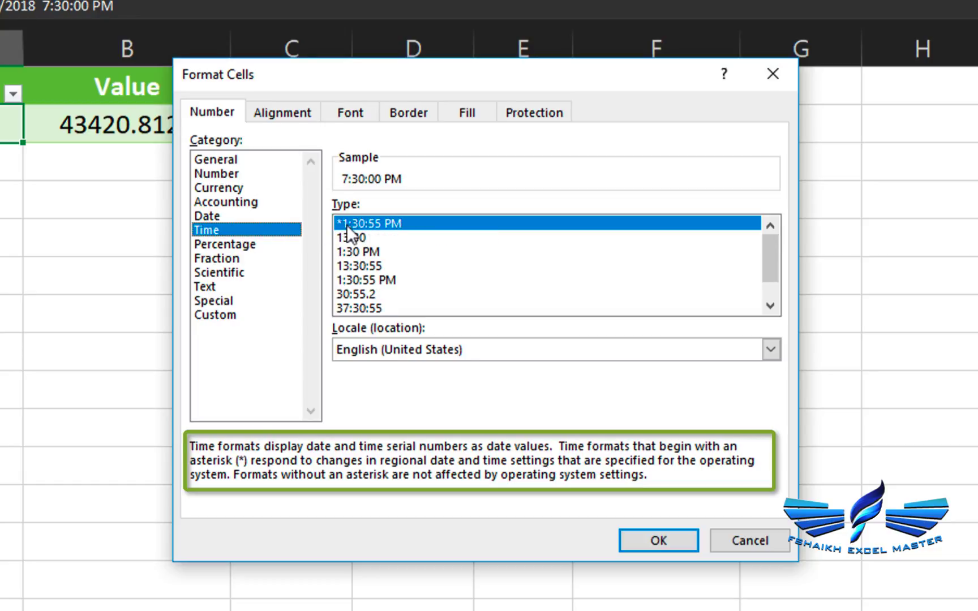
click(257, 218)
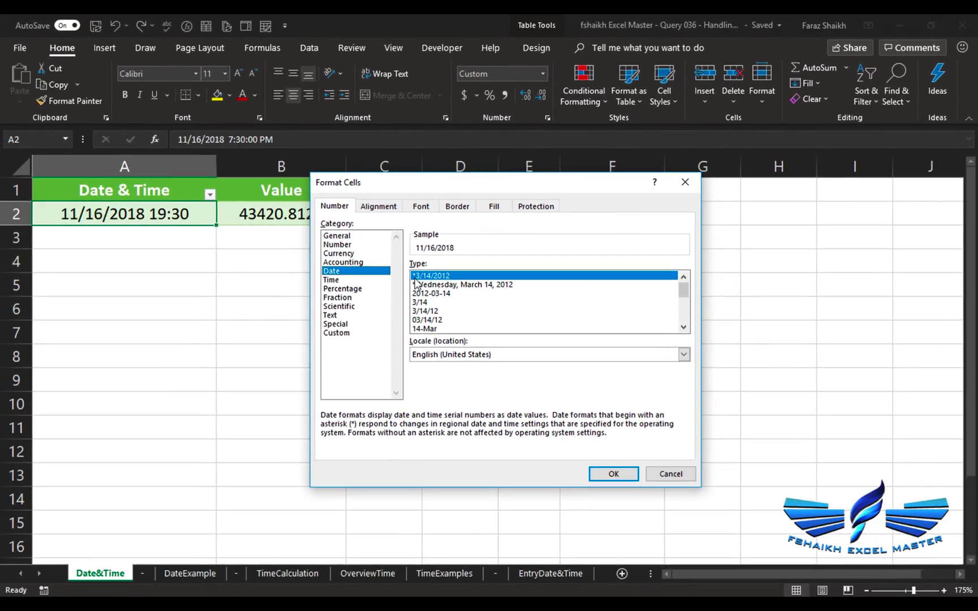
click(671, 473)
click(384, 351)
click(135, 214)
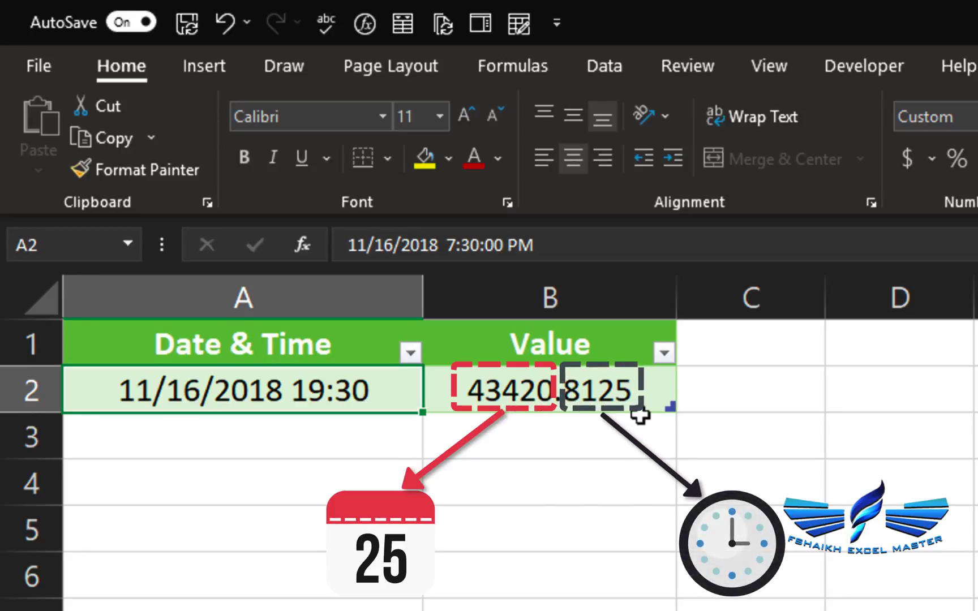
Enter the date and time 9-15-1998 15:00 in cell A3 of the Date & Time column.
key(Return)
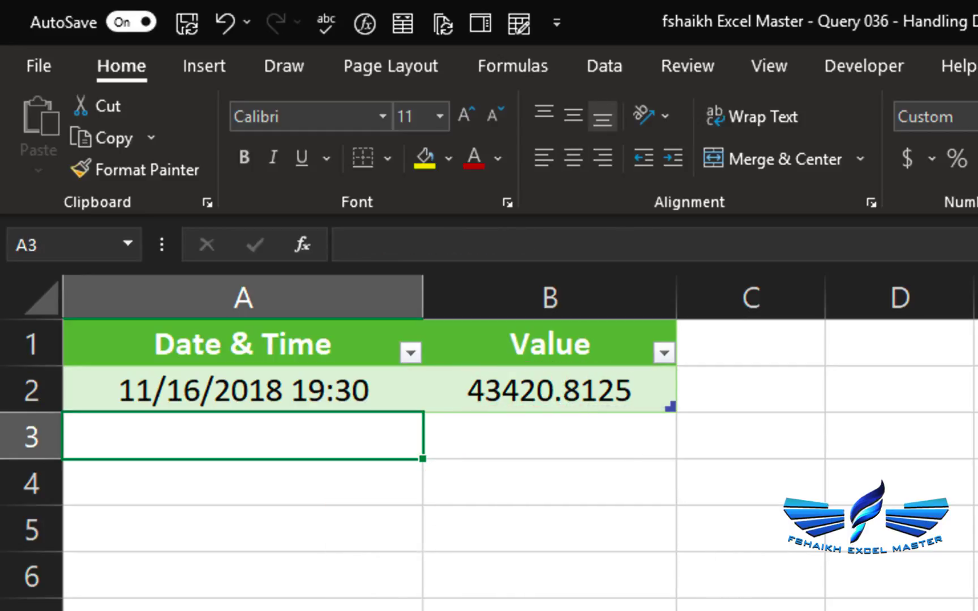
text(9)
text(5)
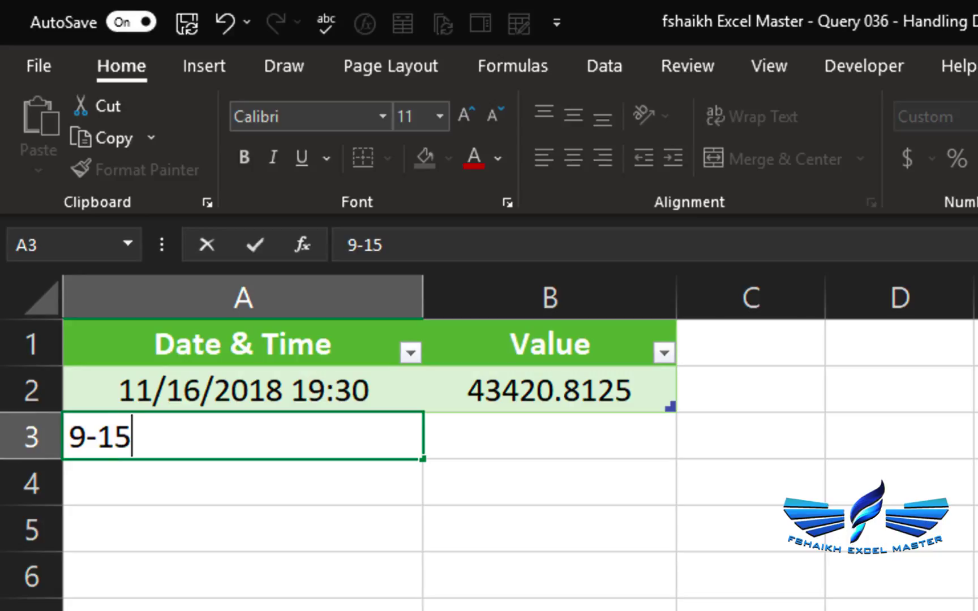
text(-1998 15: )
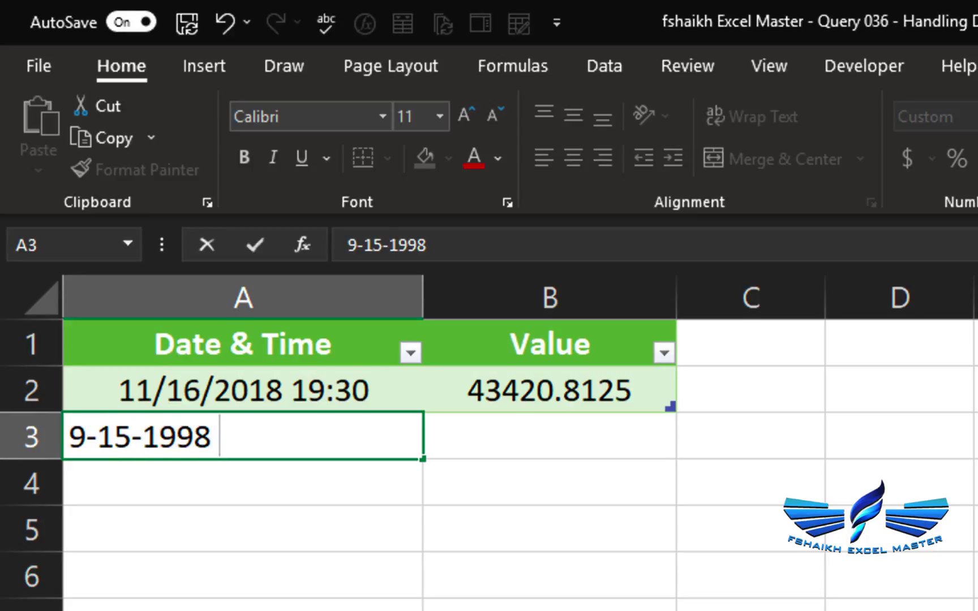
text(00)
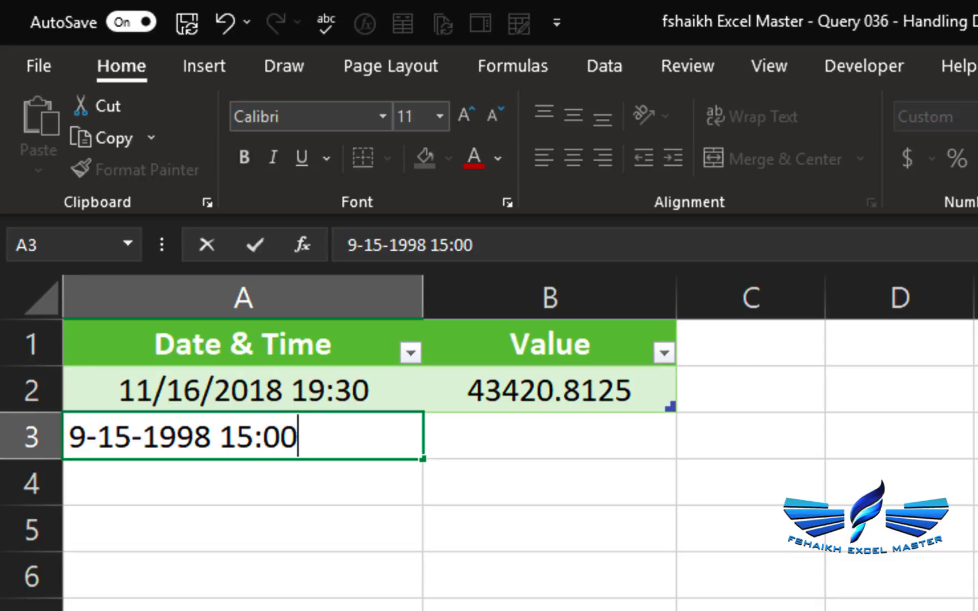
key(Return)
key(Up)
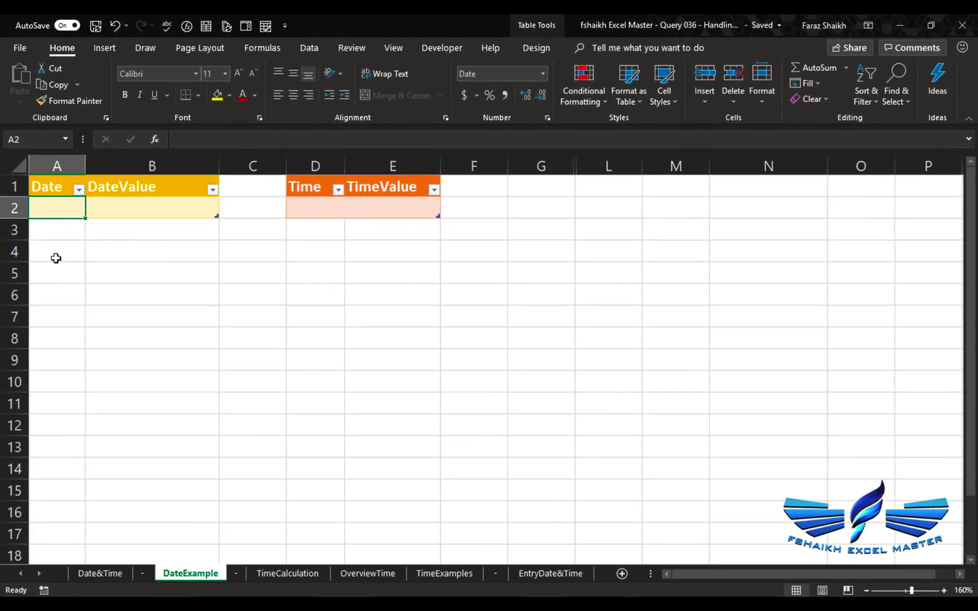
On the DateExample sheet, widen column A and enter 1 and 2 in DateValue cells B2 and B3.
drag(86, 166, 114, 166)
click(236, 217)
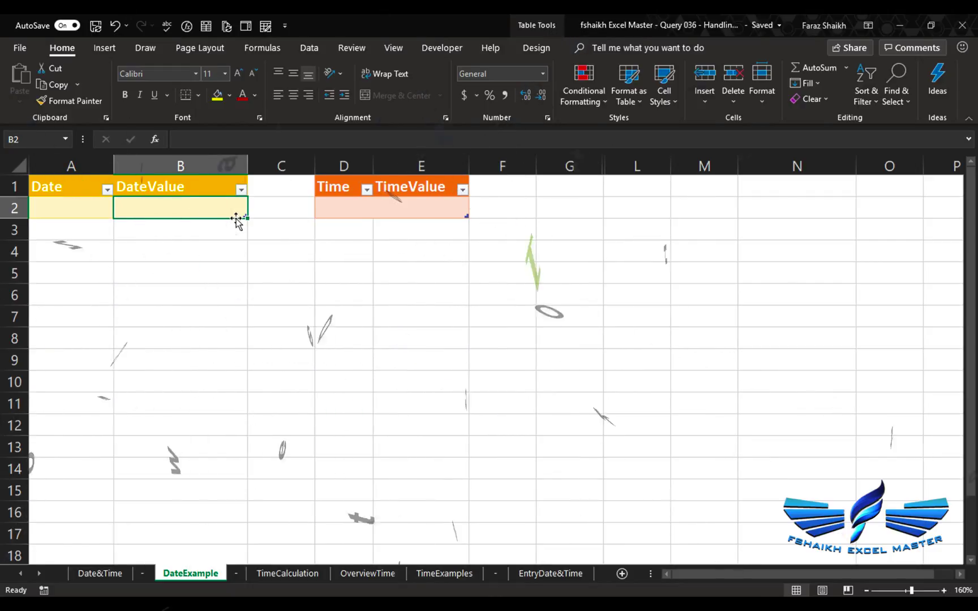
text(1)
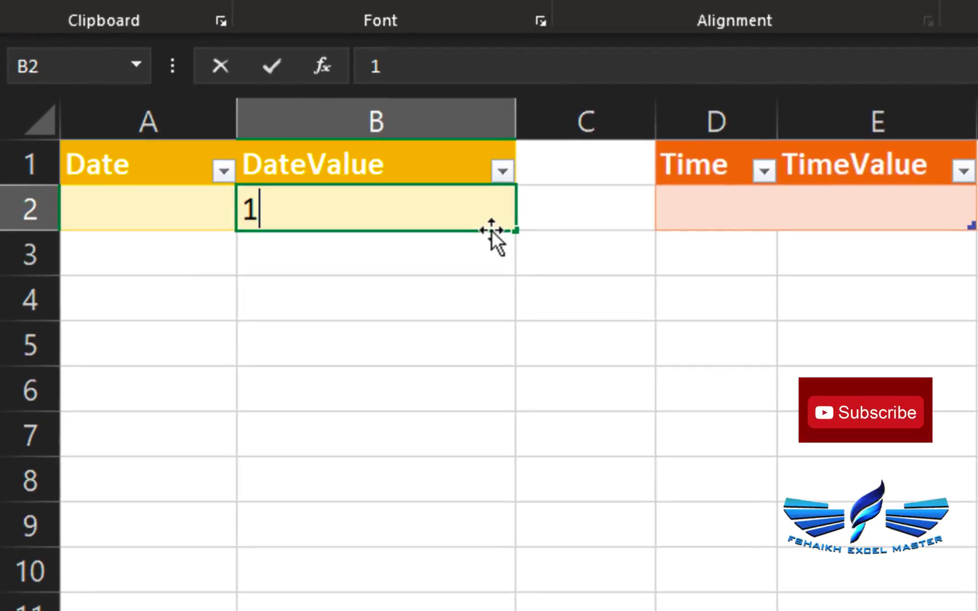
key(Return)
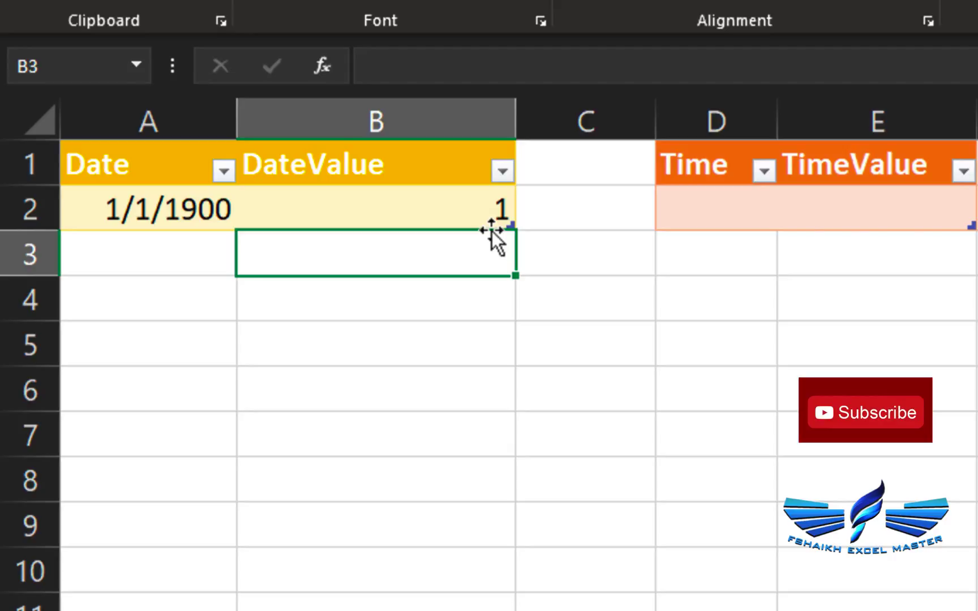
text(2)
key(Return)
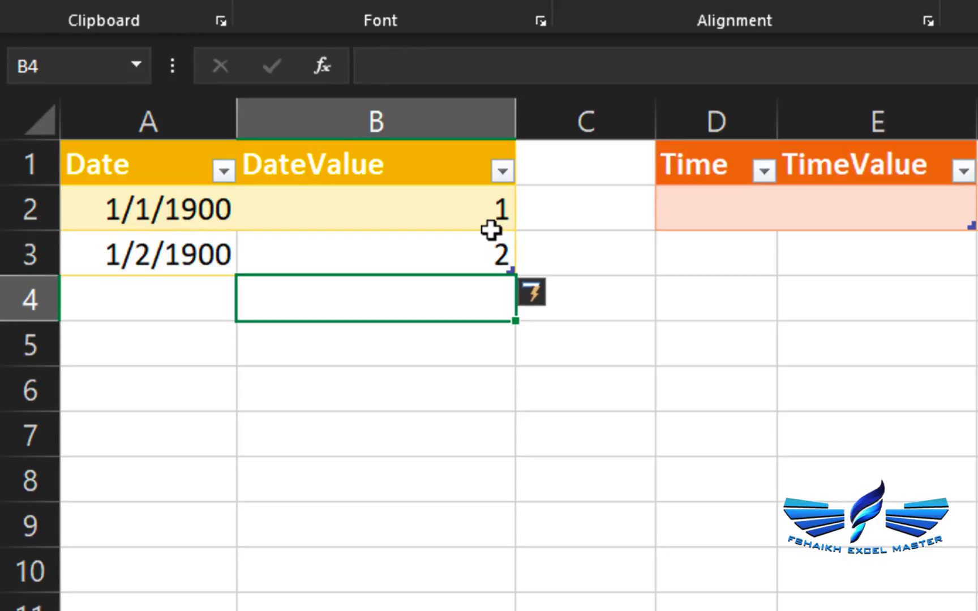
Inspect the Date formula in A3 and try -1 as the DateValue in cell B4.
key(Up)
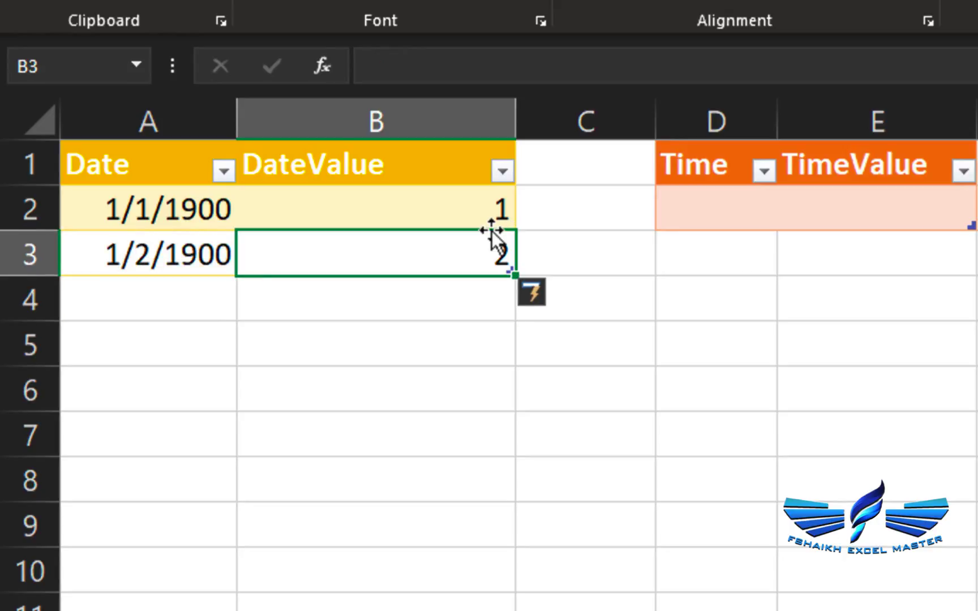
key(Left)
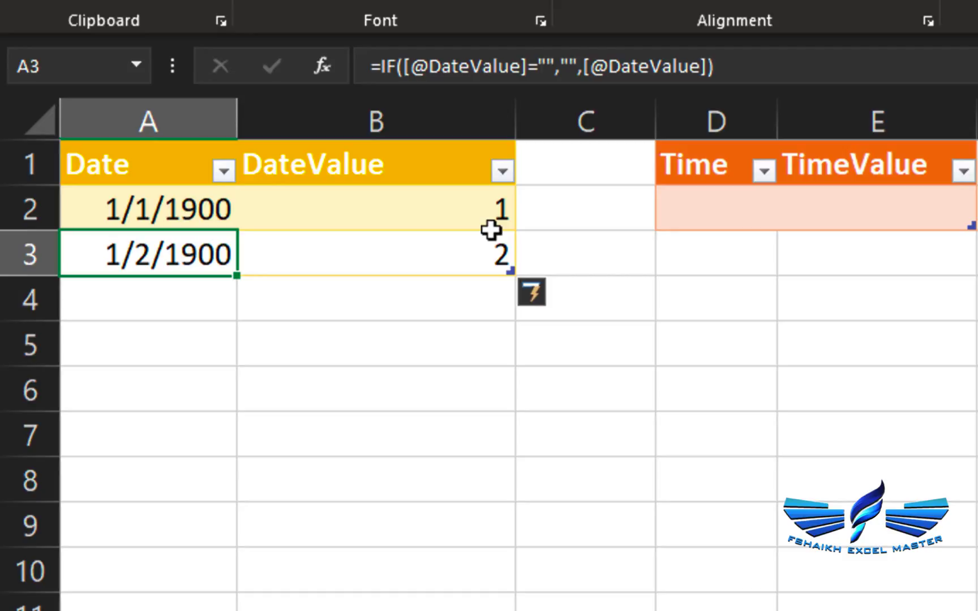
key(Right)
key(Down)
key(Up)
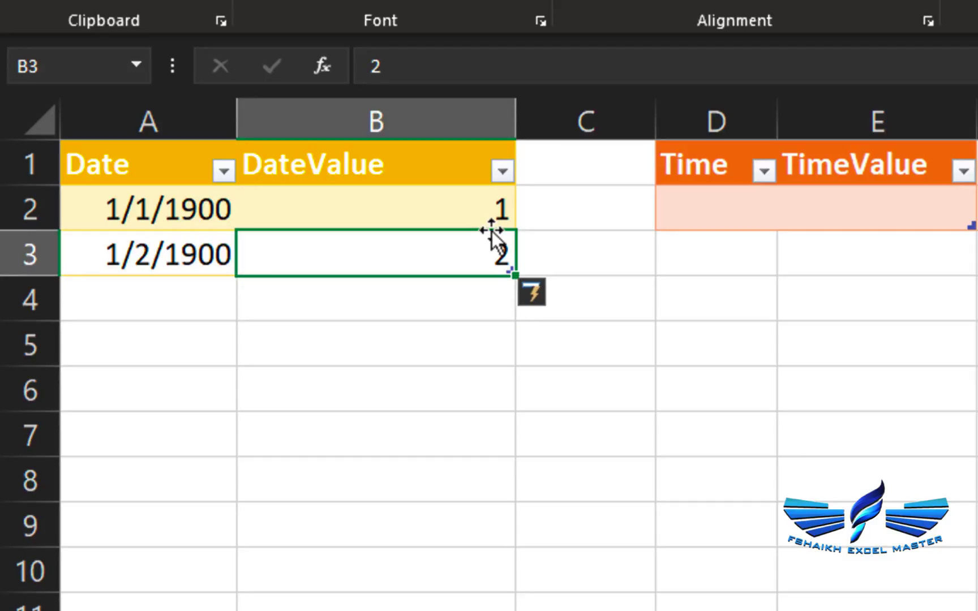
key(Down)
text(-1)
key(Return)
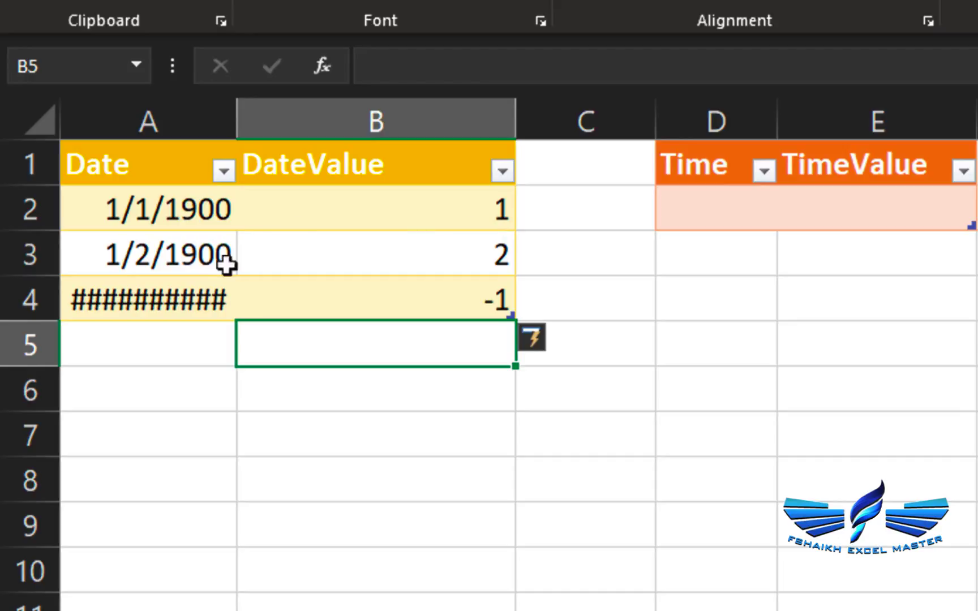
Widen column A further and undo the -1 entry in cell B4.
double_click(236, 111)
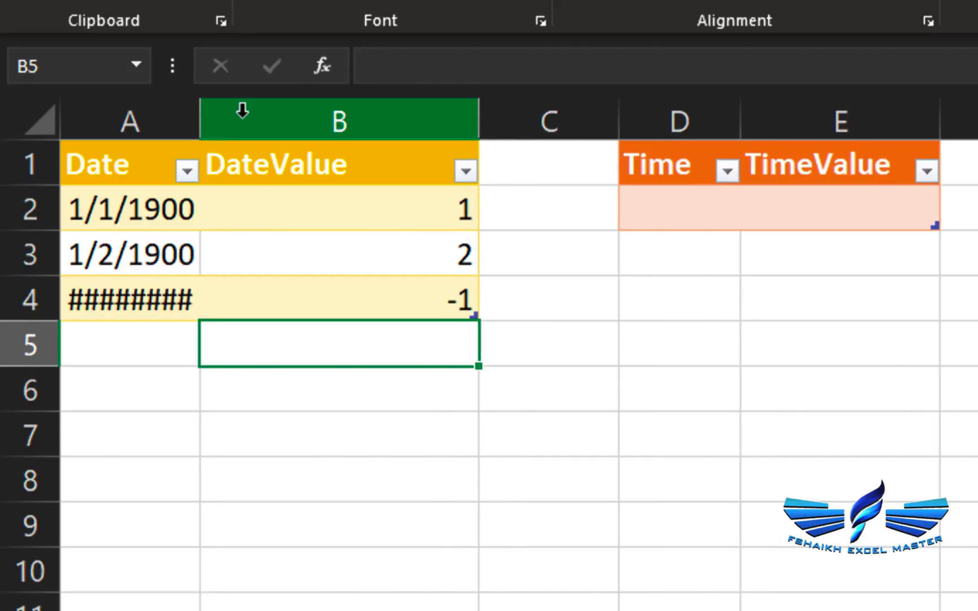
drag(199, 113, 293, 135)
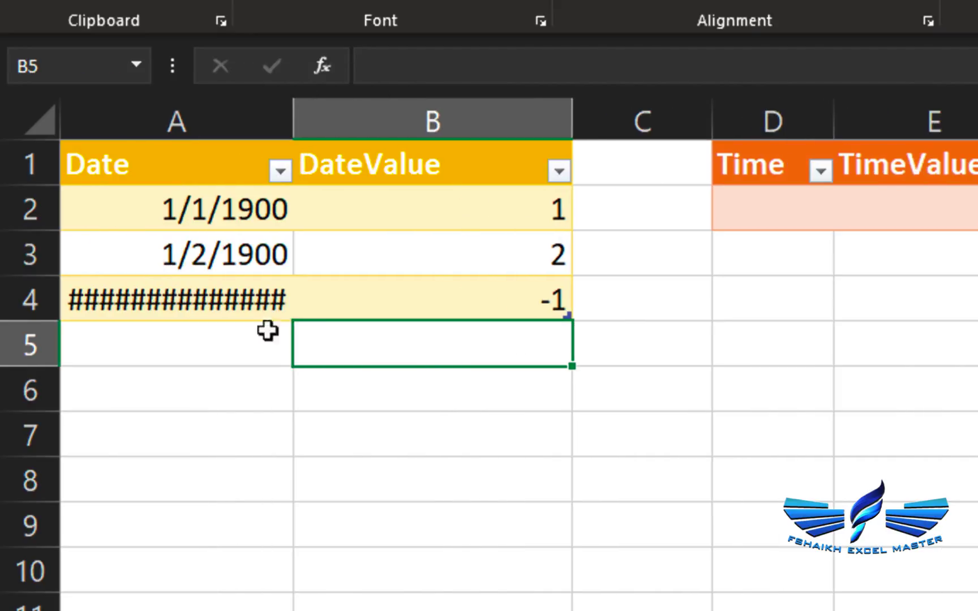
click(447, 296)
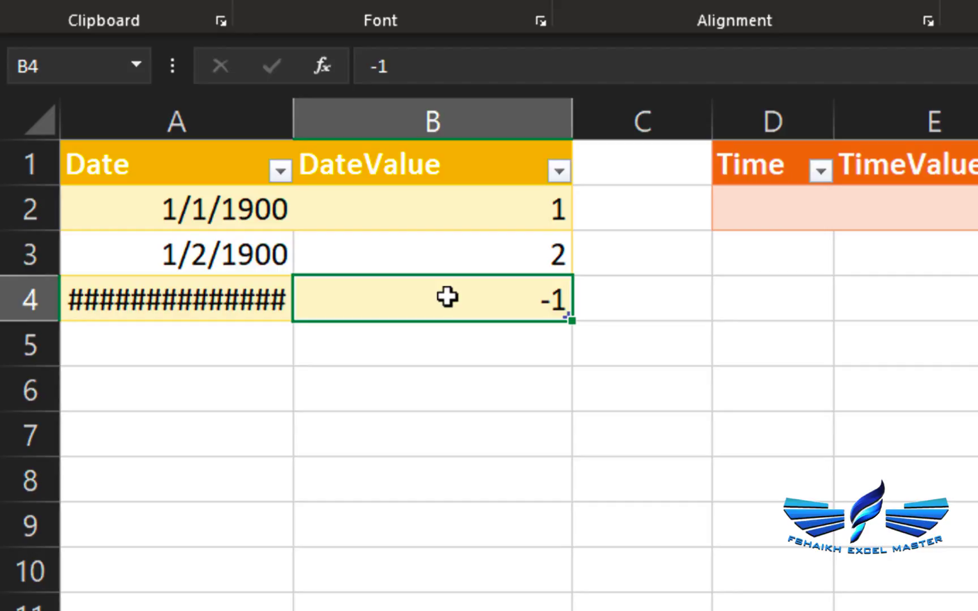
key(ctrl+z)
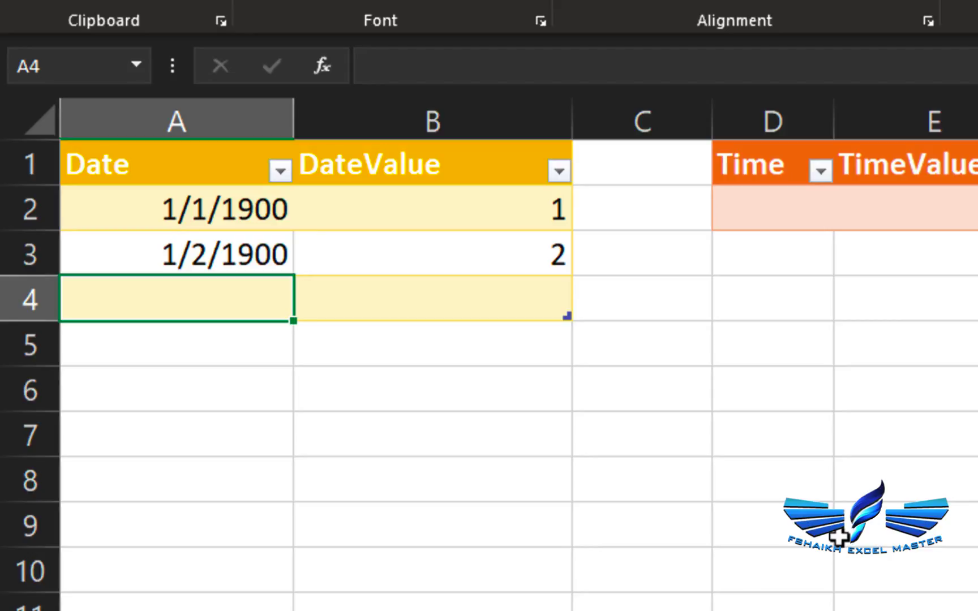
Enter the date 11-11-2018 in cell A4 of the Date column.
text(11)
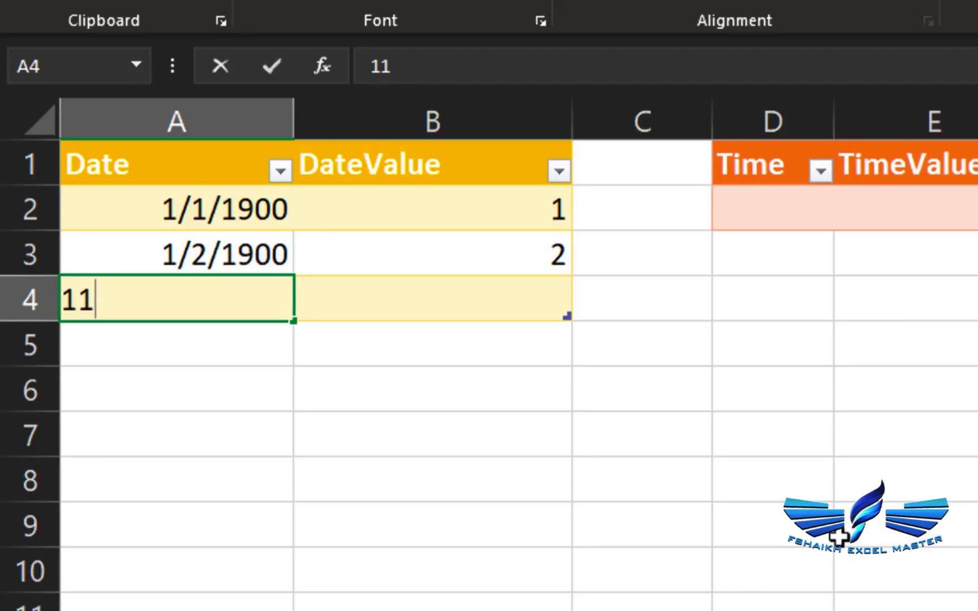
text(-11-2018)
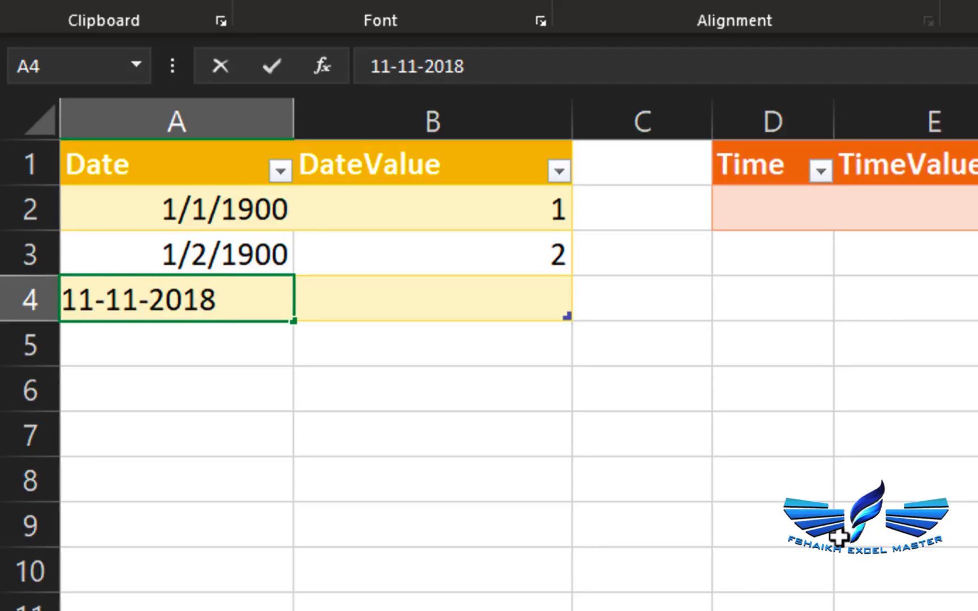
key(Tab)
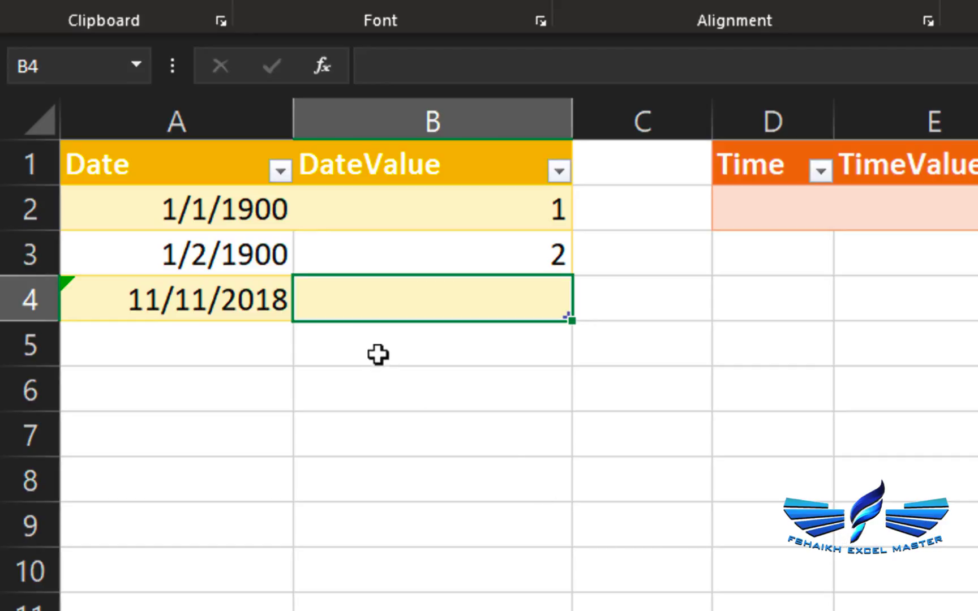
Make DateValue cell B4 reference the Date in its own row and apply the General number format to it.
text(=)
key(Left)
key(Return)
click(431, 309)
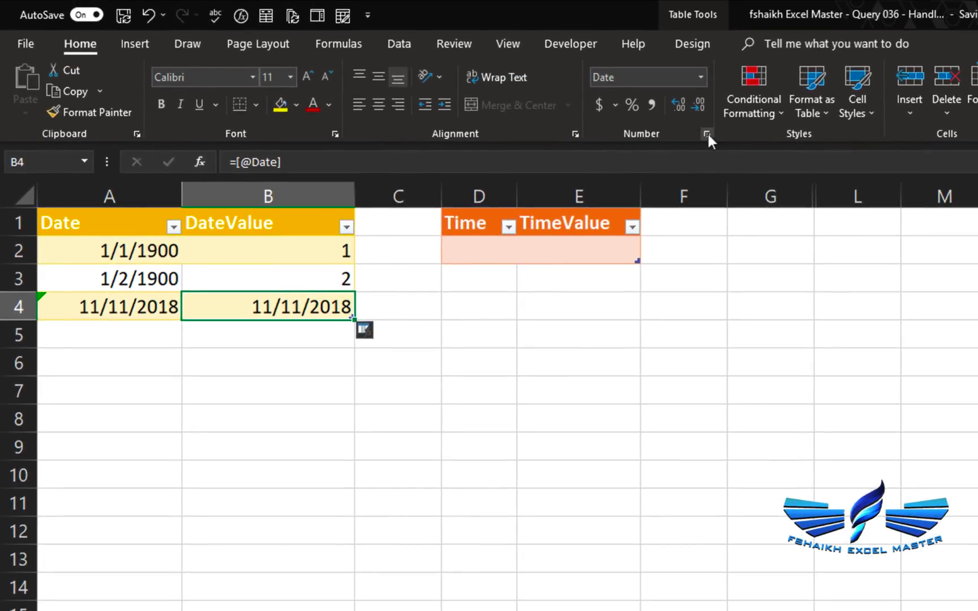
click(707, 134)
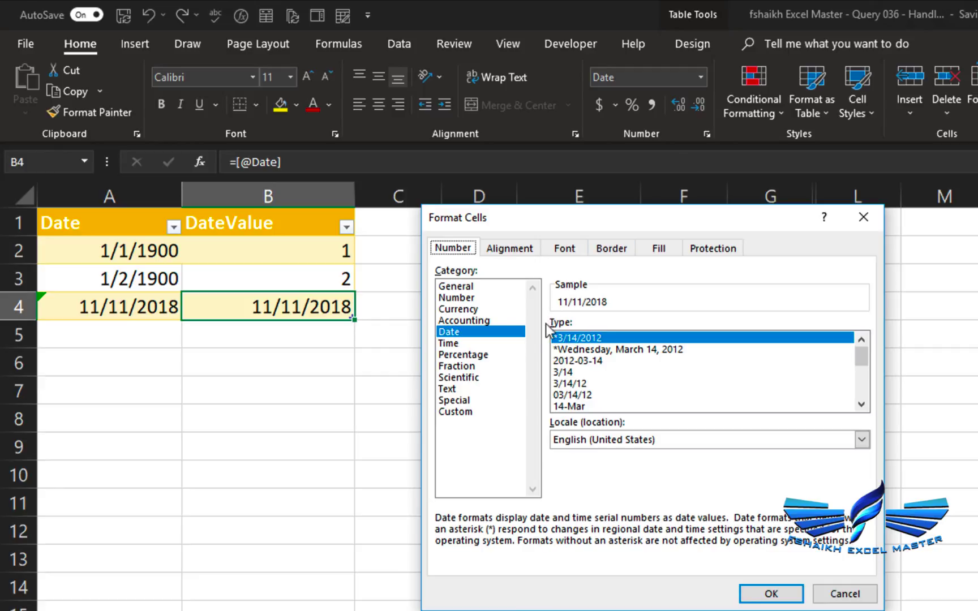
click(493, 287)
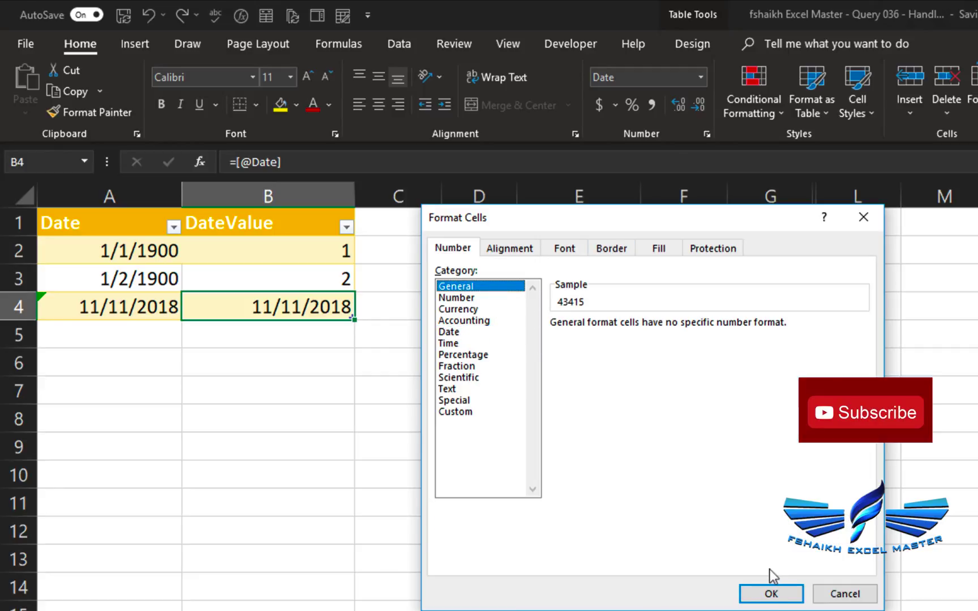
click(771, 593)
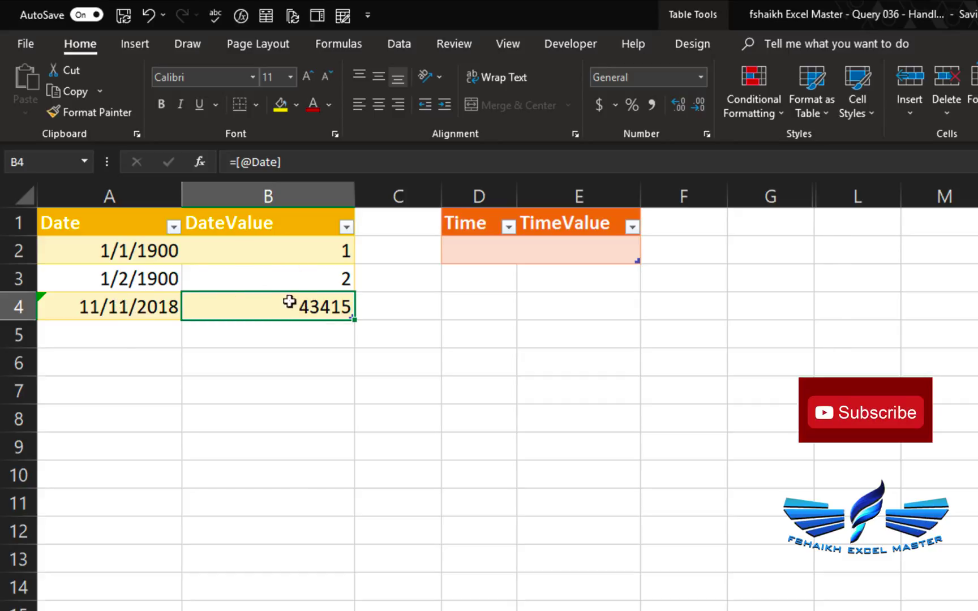
Enter the times 7:00, 19:00, 12:00 and 24:00 in cells D2 to D5 of the Time column.
click(481, 246)
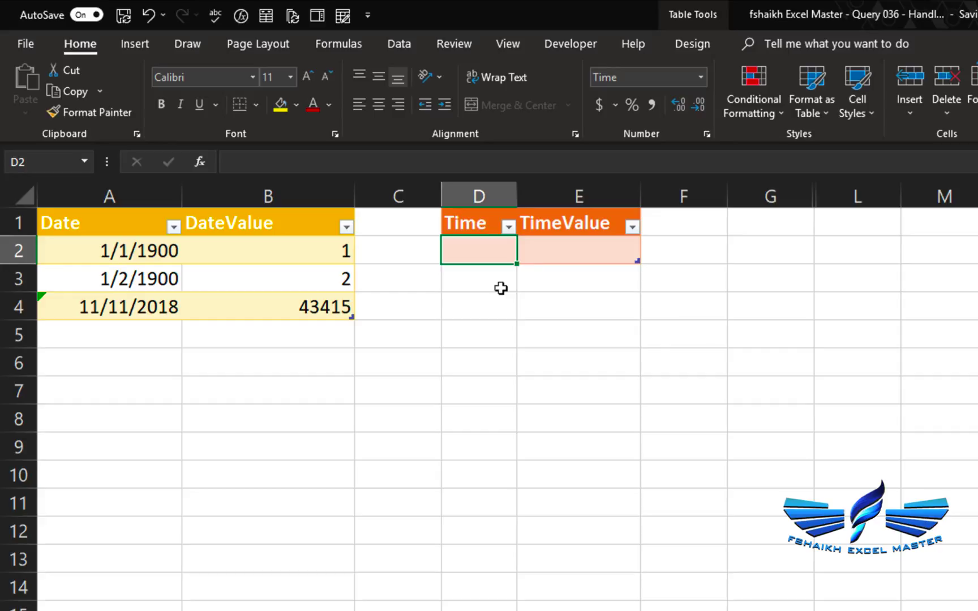
text(7:00)
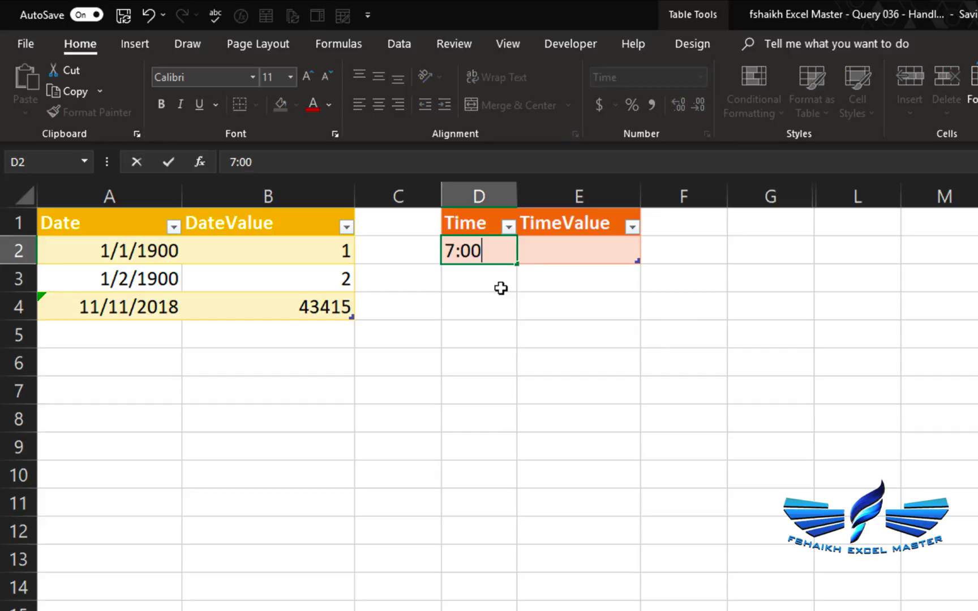
key(Return)
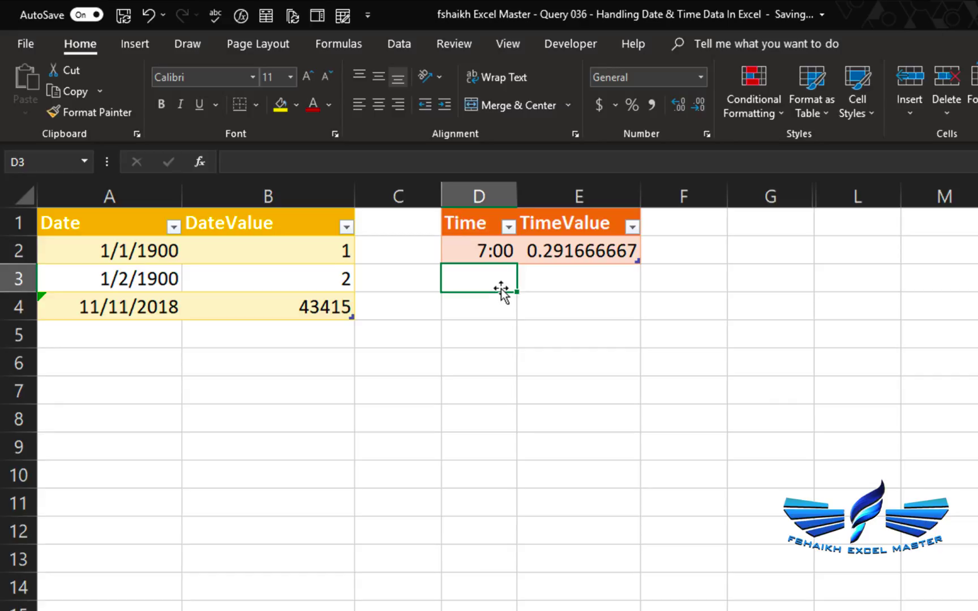
text(19:00)
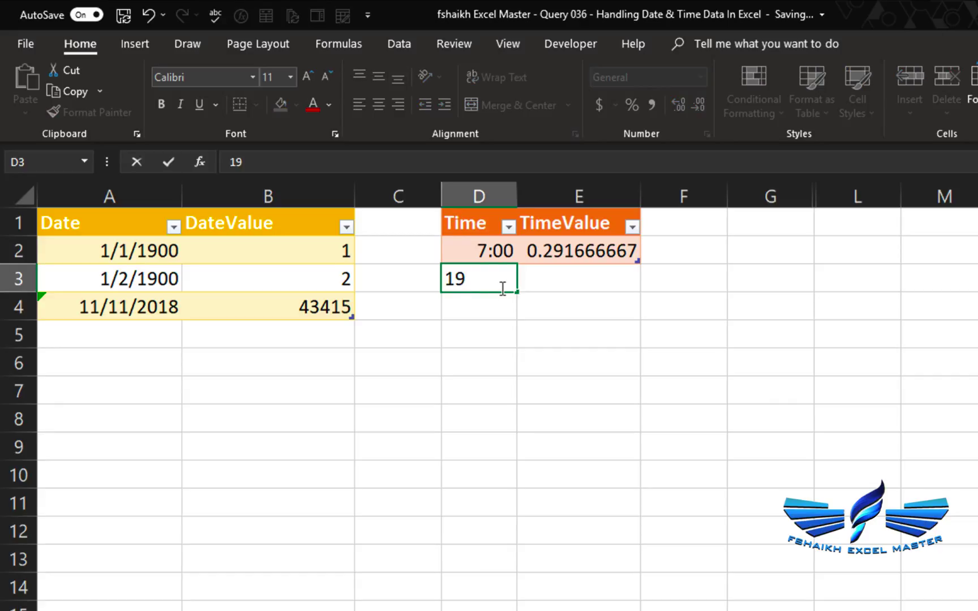
key(Return)
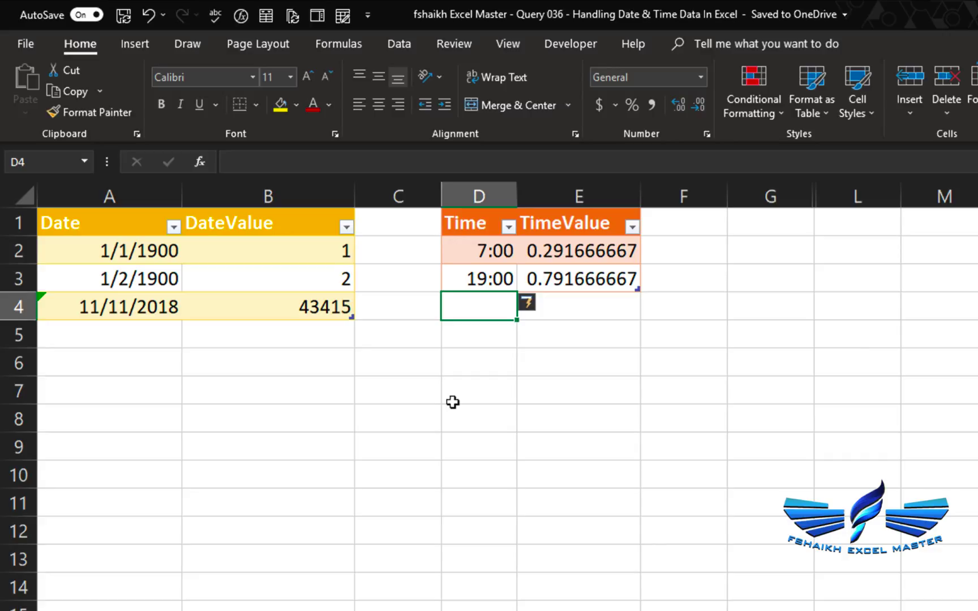
text(12:00)
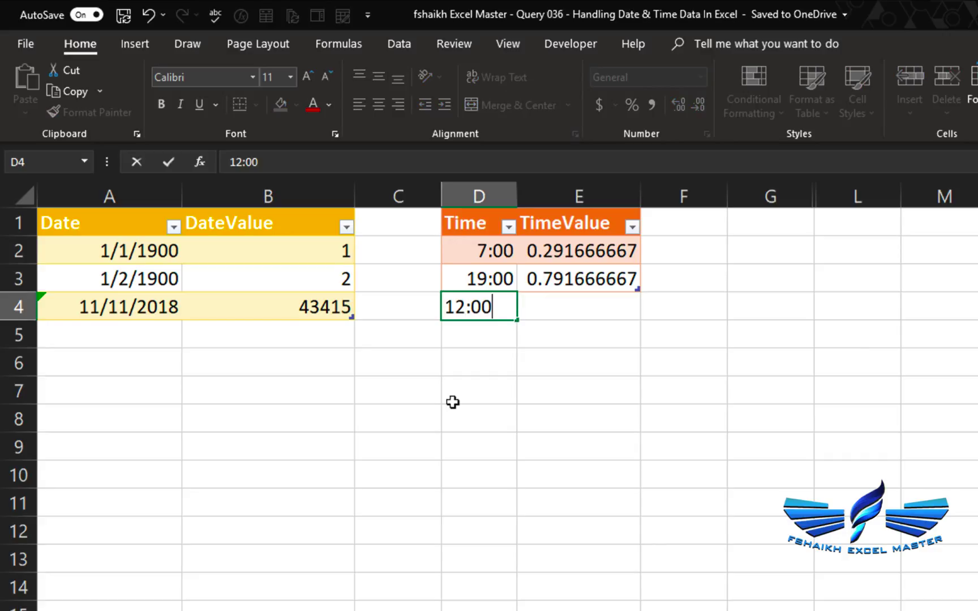
key(Return)
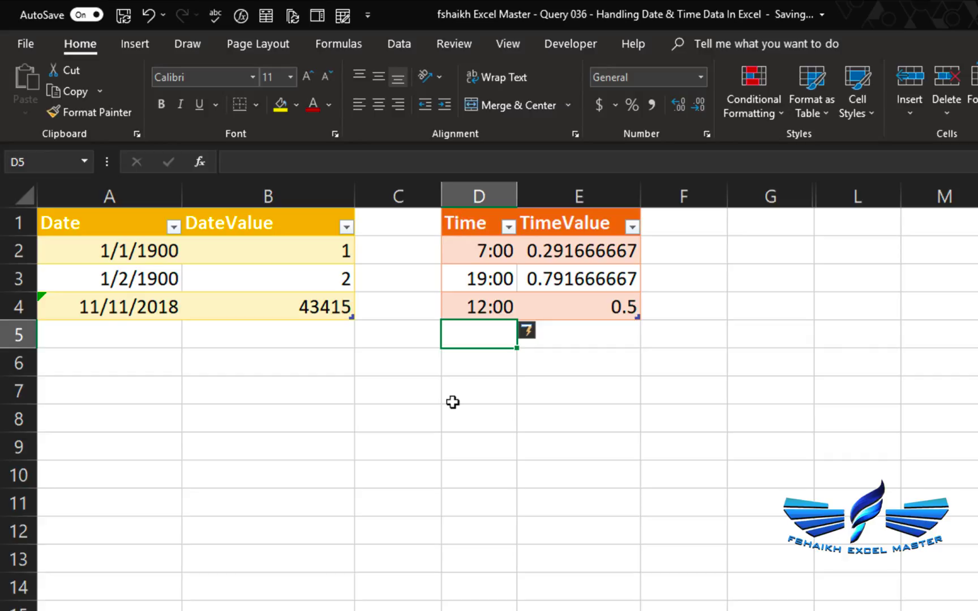
text(24:00)
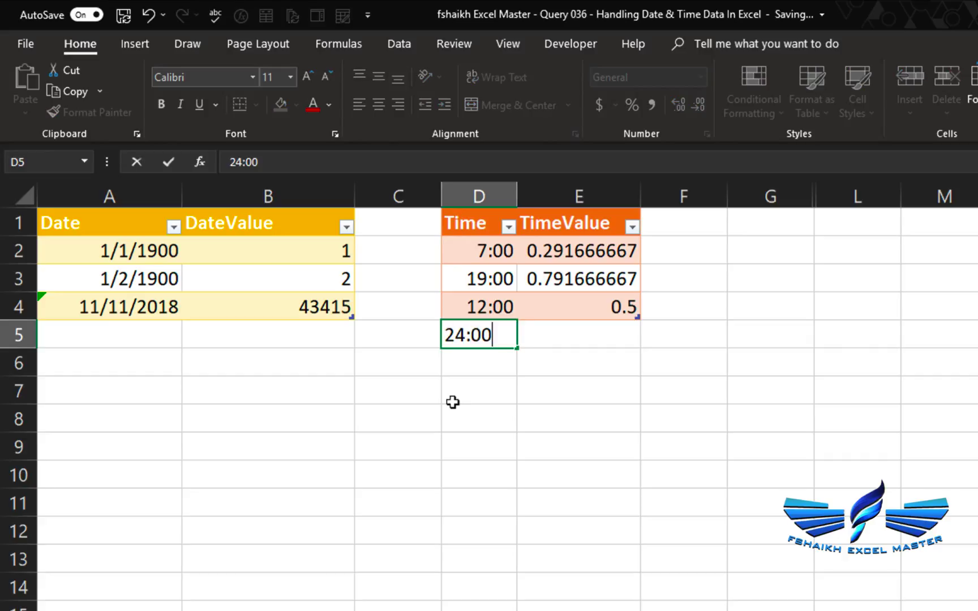
key(Return)
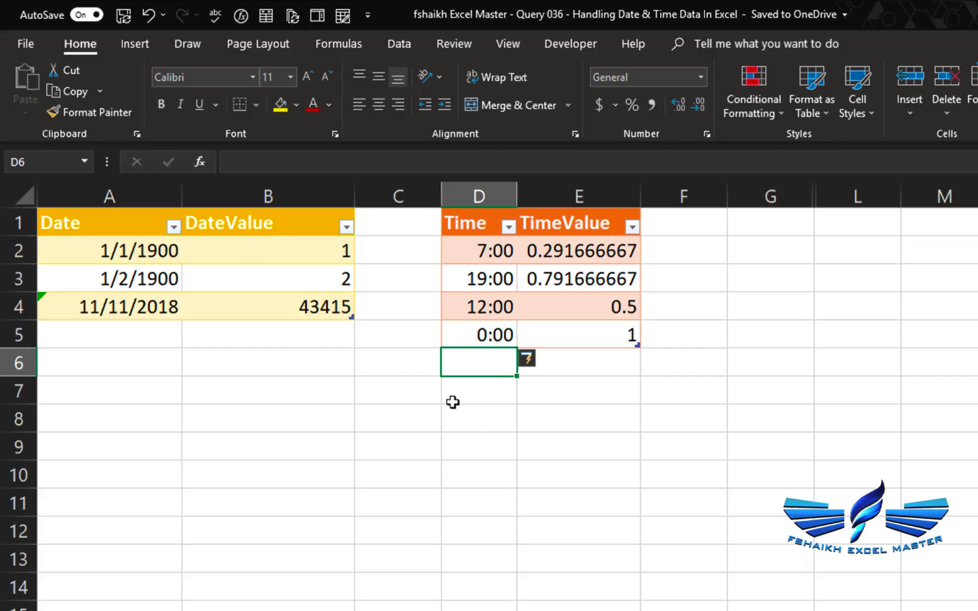
Enter the date 10/20/2018 in cells A5 and A6, using hyphens in the first and slashes in the second.
click(108, 334)
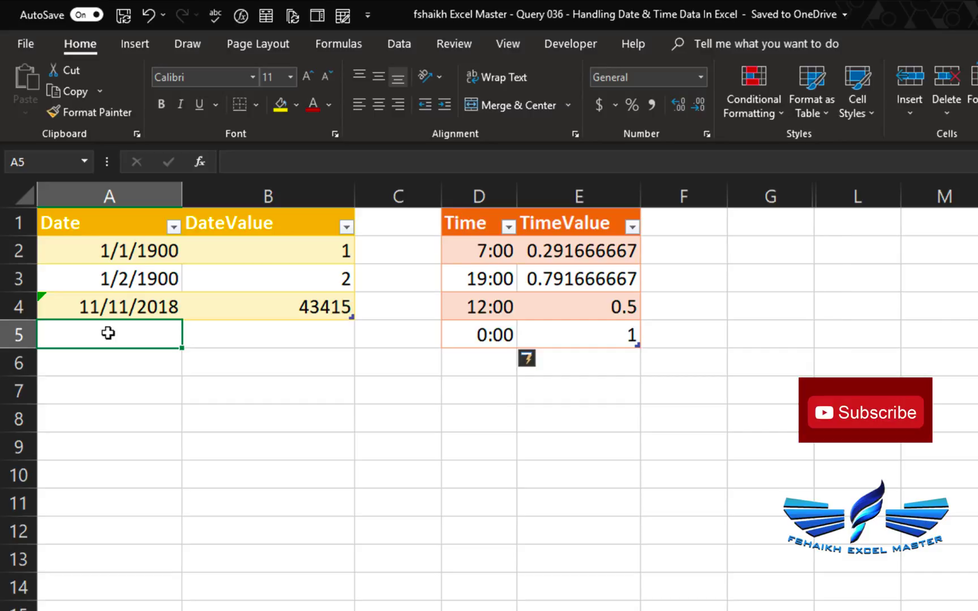
text(10-)
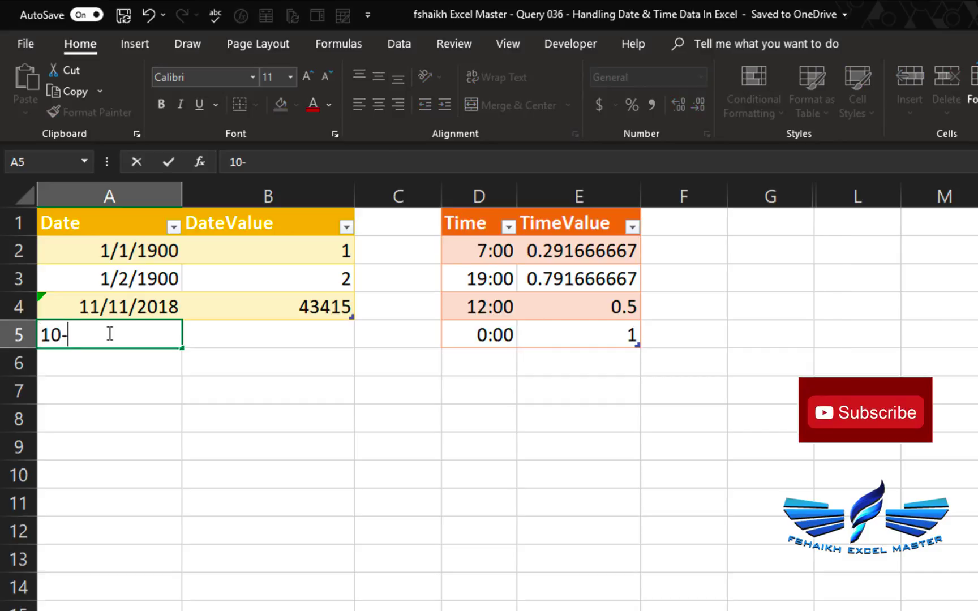
text(20)
key(Return)
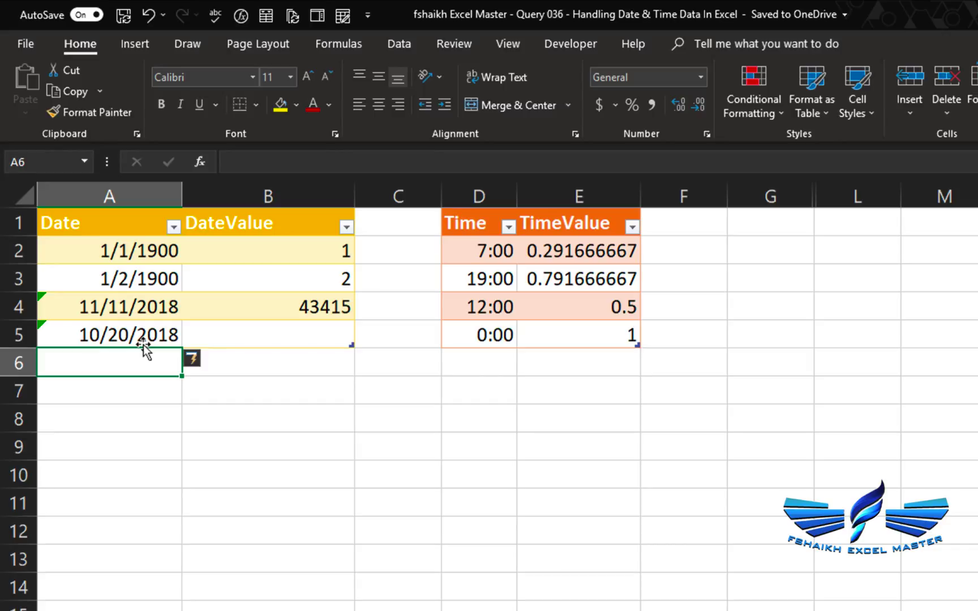
text(10)
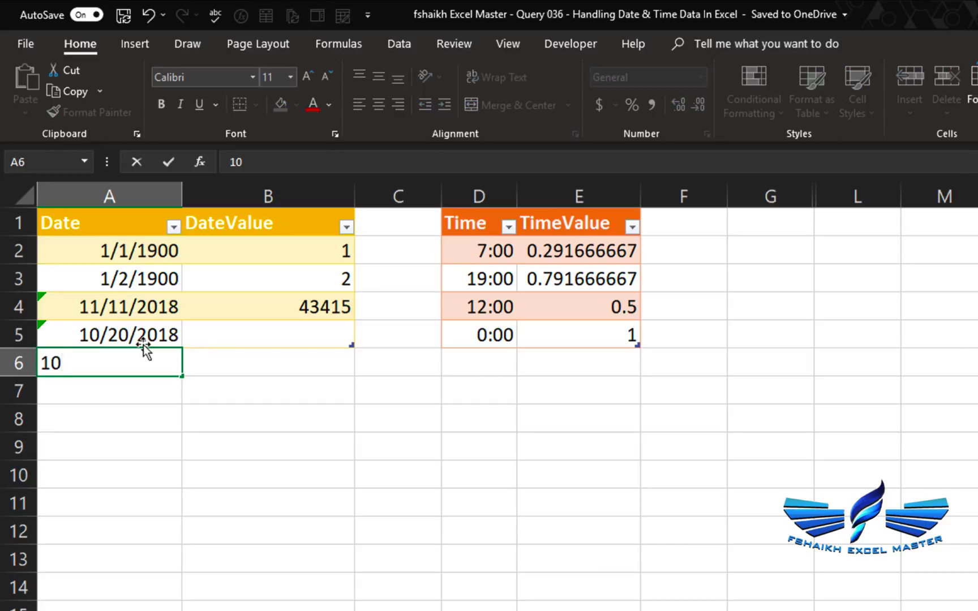
text(/20)
key(Return)
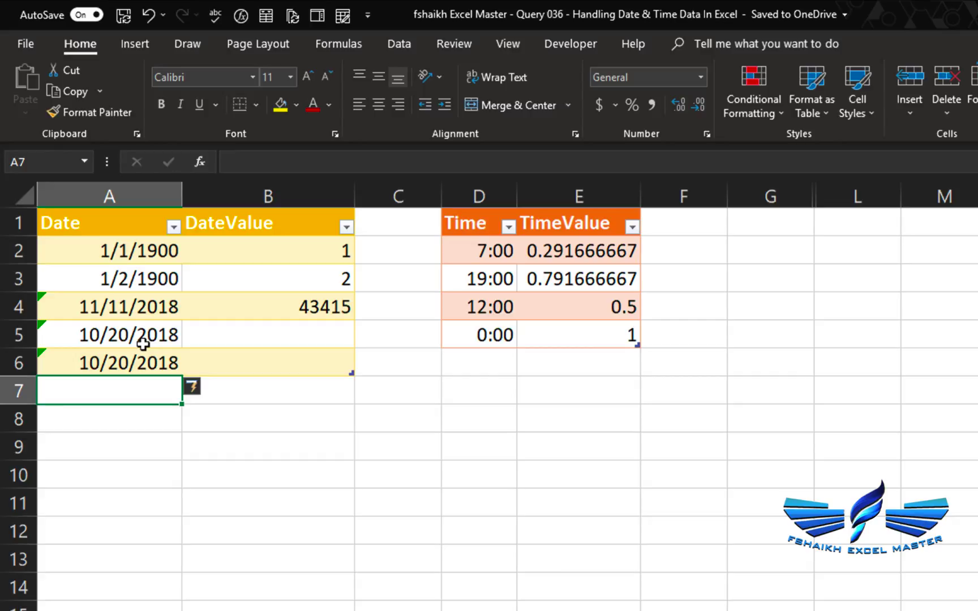
Enter the date as 1-1-2018 in cell A7 and as 1-1-18 in cell A8.
text(1-1)
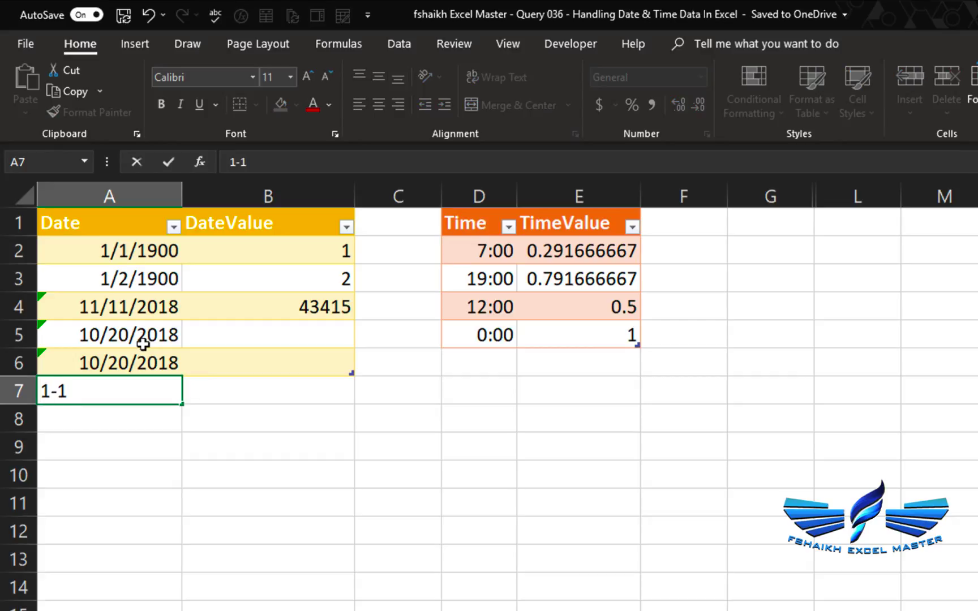
text(-2018)
key(Return)
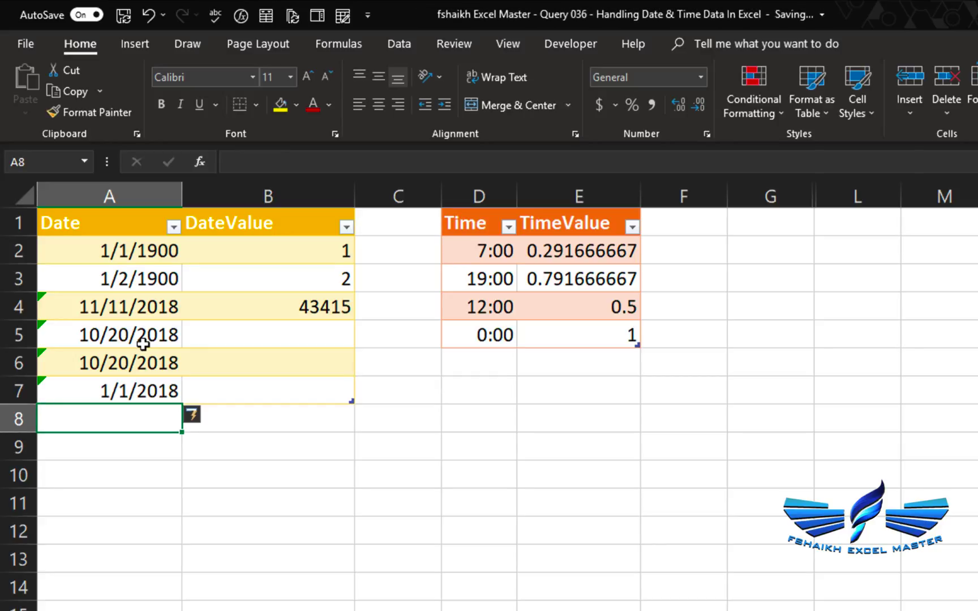
text(1-1-)
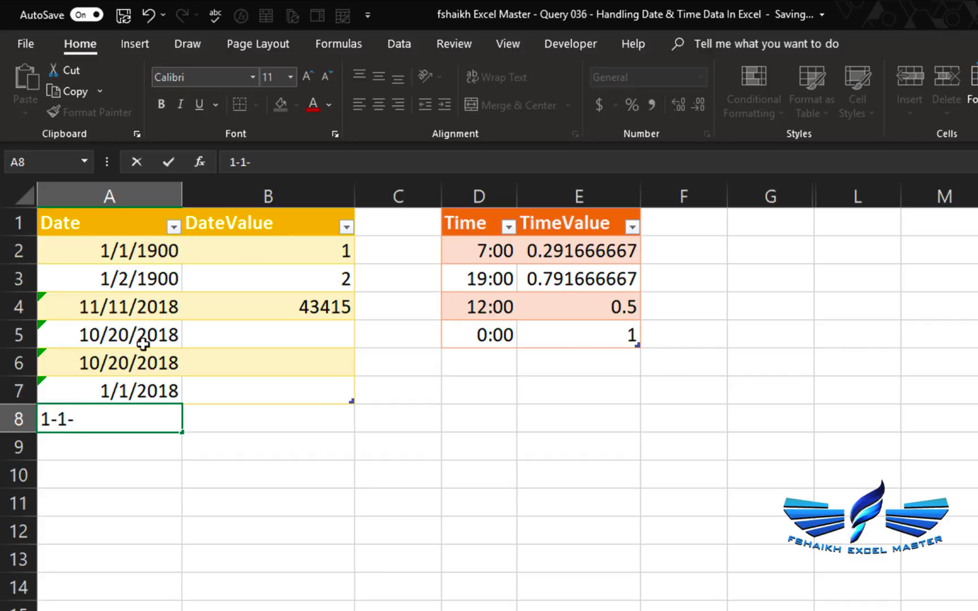
text(18)
key(Return)
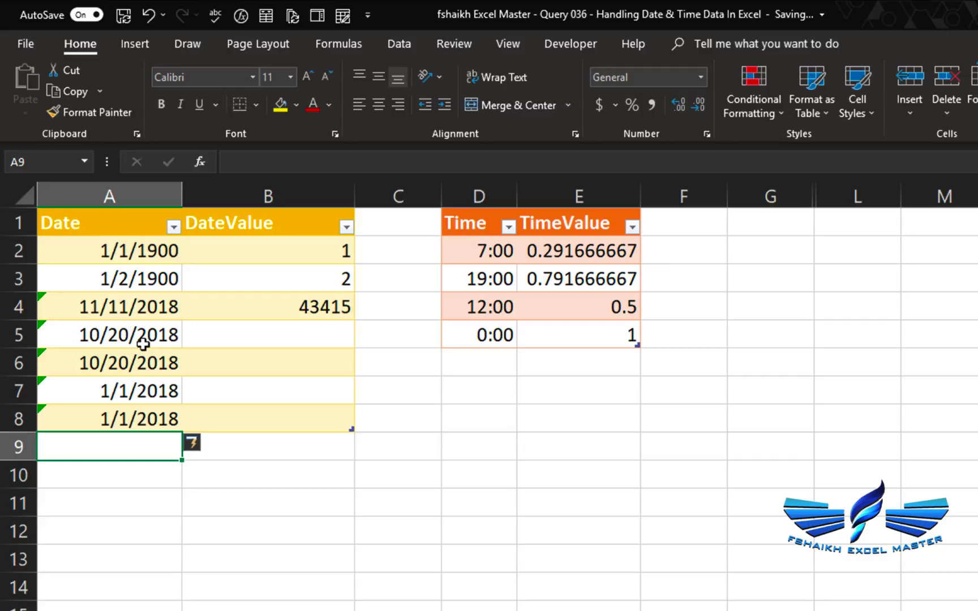
Enter 1-Jan-18 in cell A9, 1 jan 2018 in A10 and 1/1 in A11 of the Date column.
text(1)
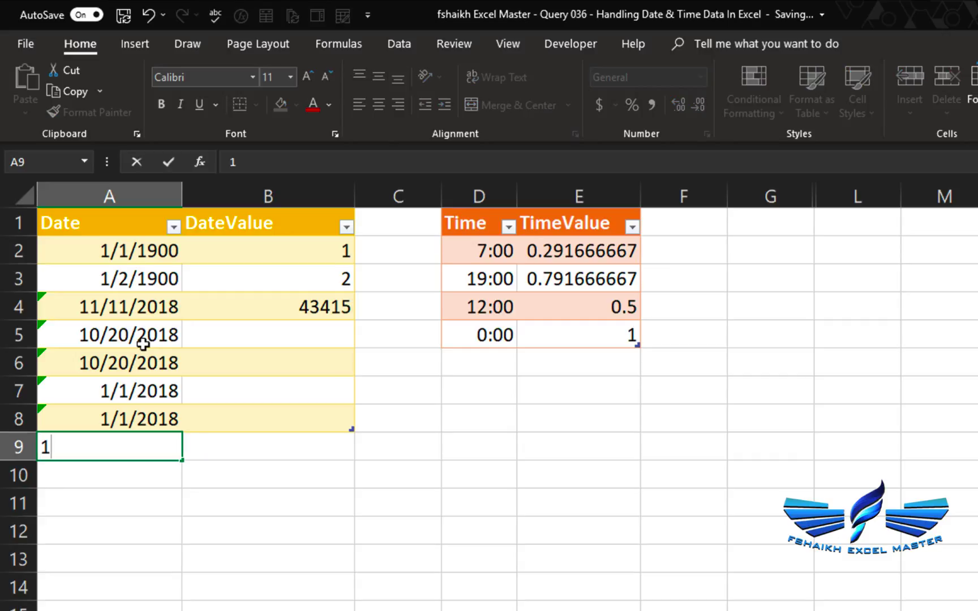
text(-Jan-18)
key(Return)
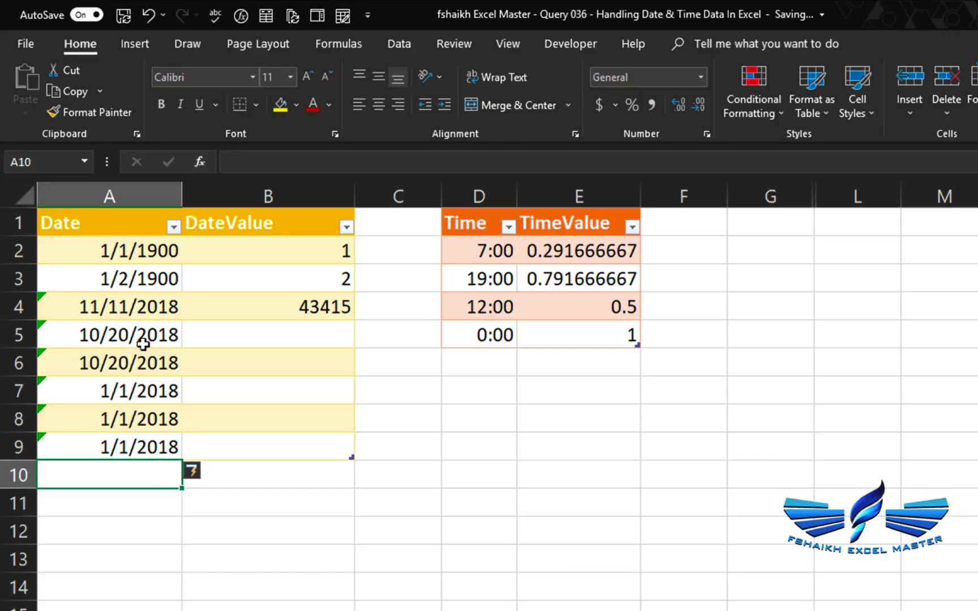
text(1 jan 2018)
key(Return)
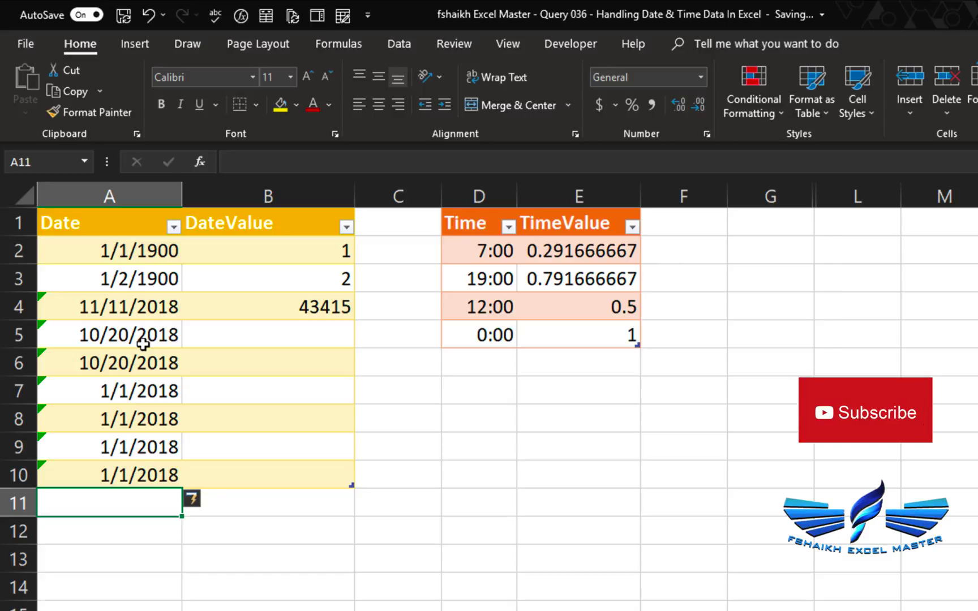
text(1/1)
key(Return)
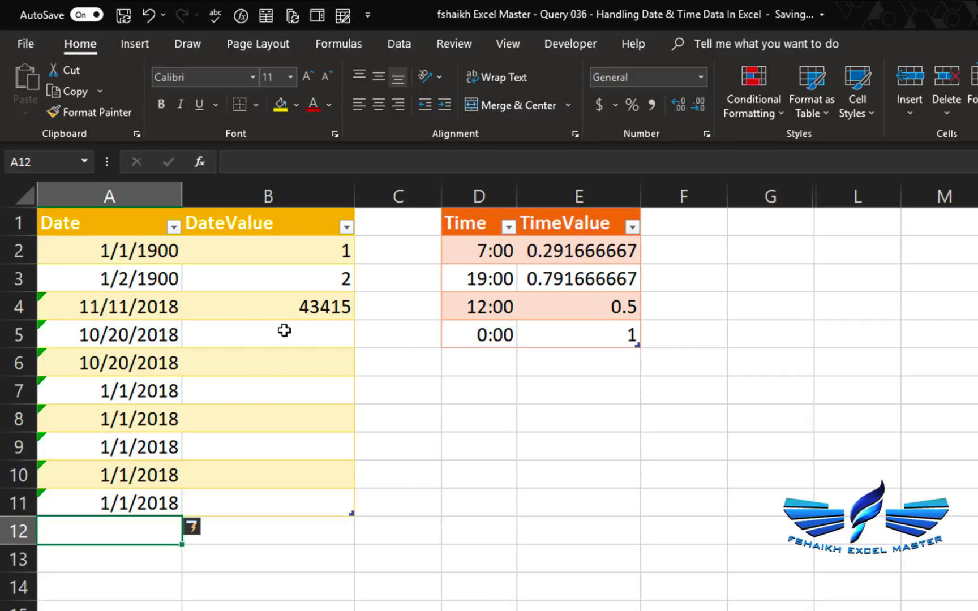
Fill the DateValue formula from cell B4 down to the last table row, B11.
click(348, 310)
double_click(351, 319)
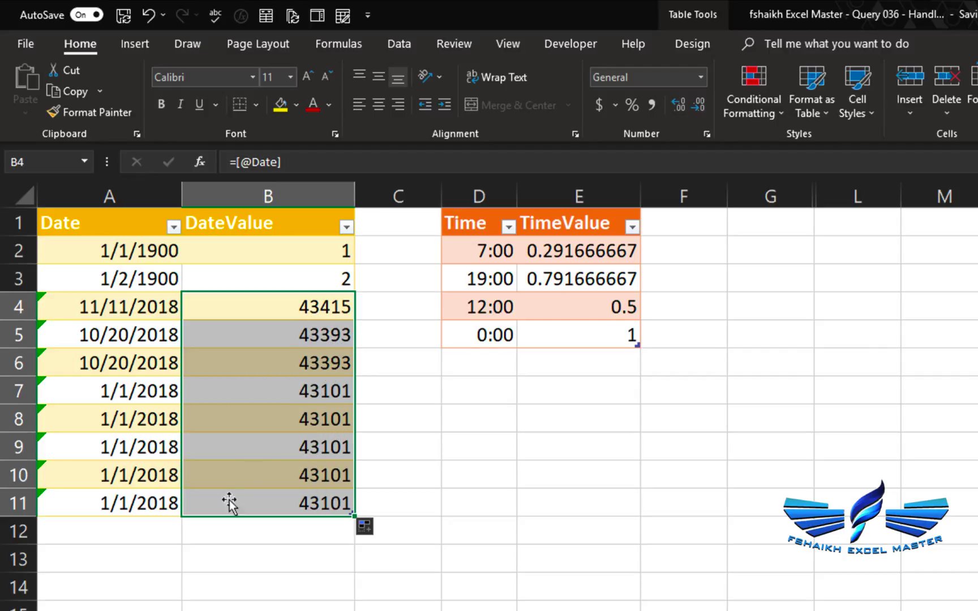
click(135, 529)
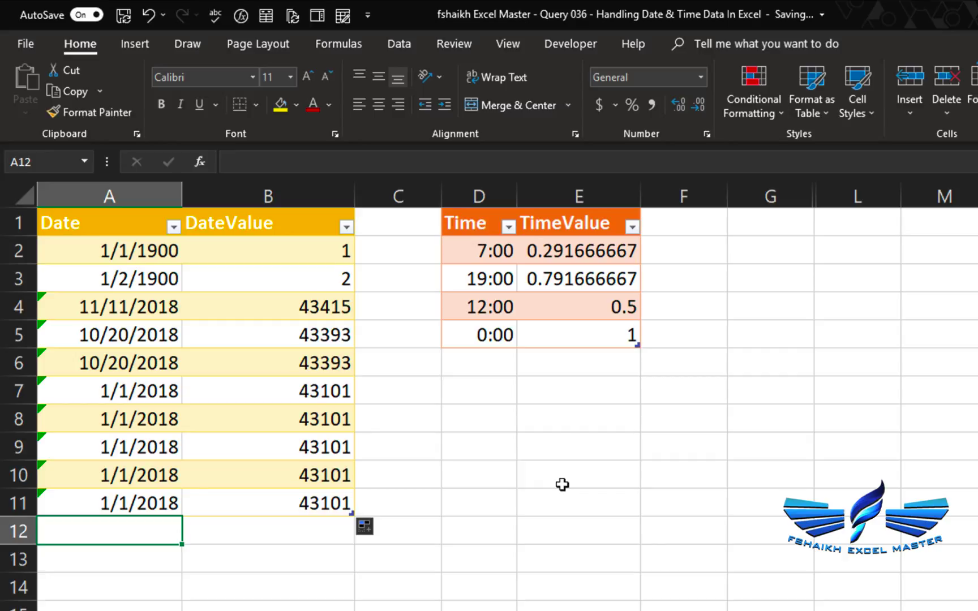
Enter the 12-hour times 7:00 a in cell D6 and 7:00 p in cell D7 of the Time column.
click(492, 355)
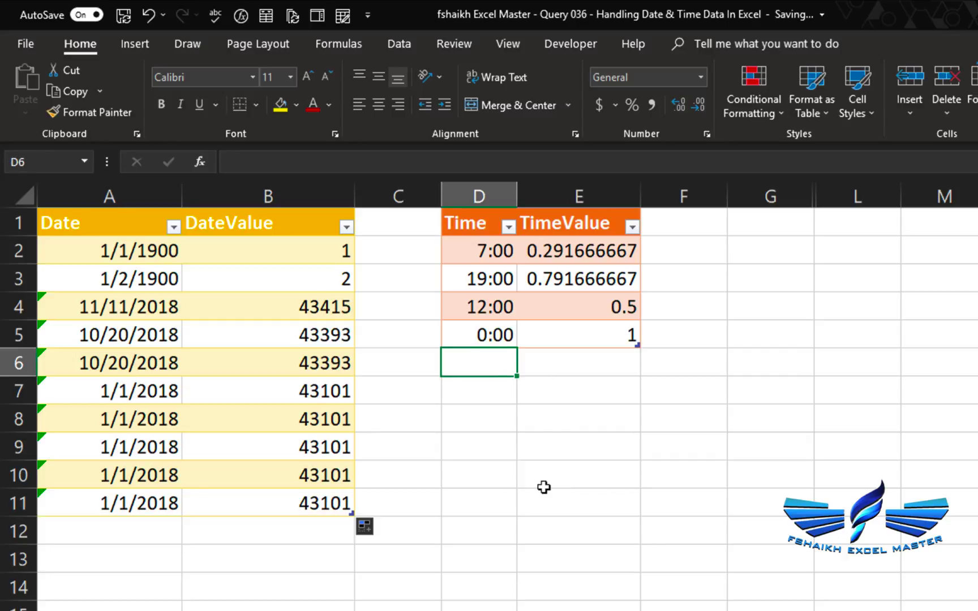
text(7:00)
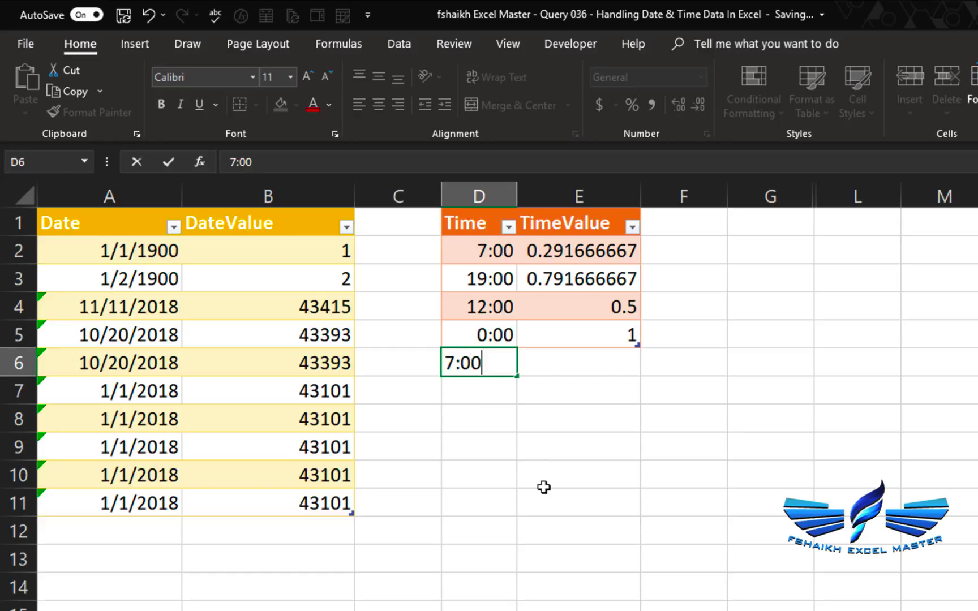
text( a)
key(Return)
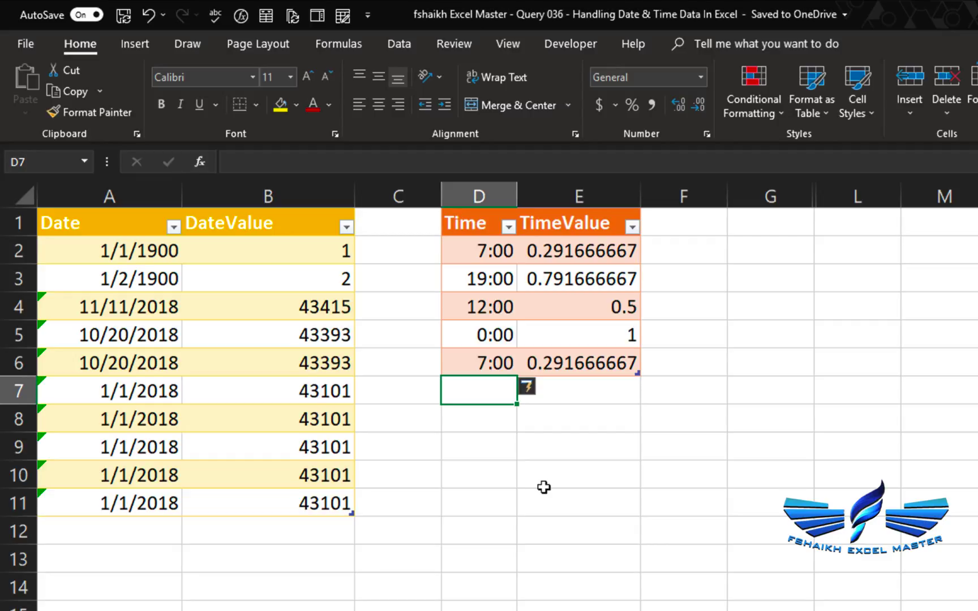
text(7)
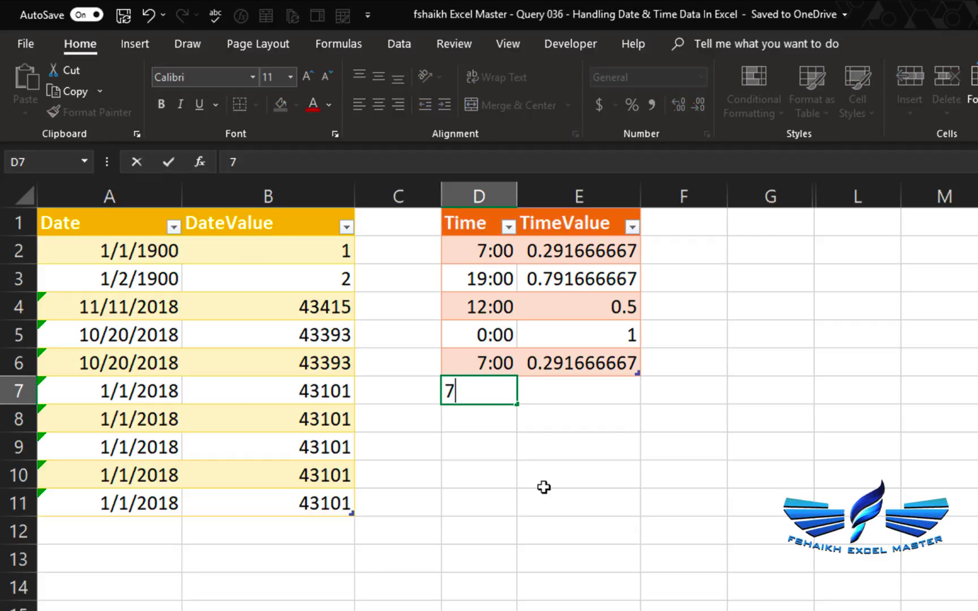
text(:00 p)
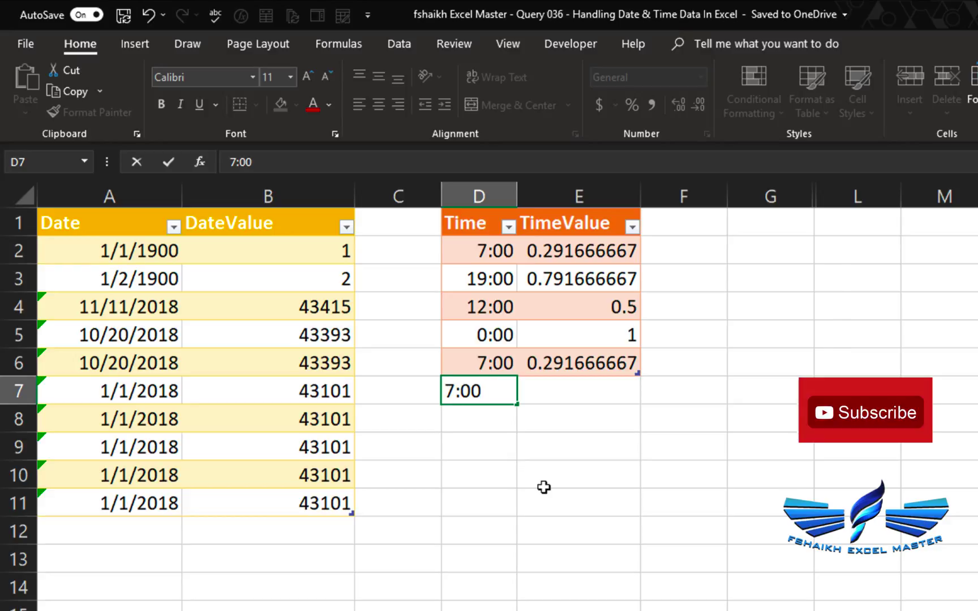
key(Return)
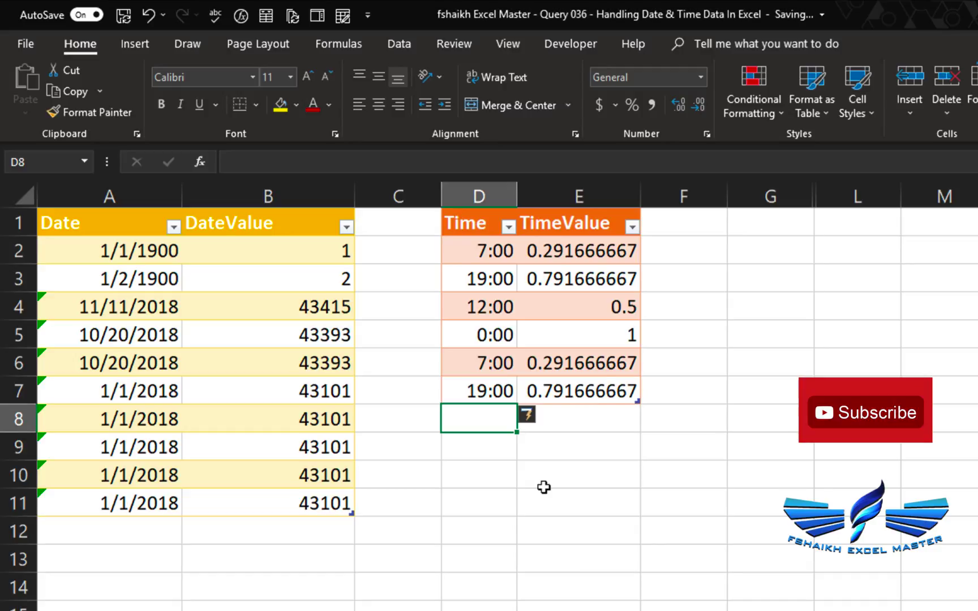
Enter the formula =B11+E7 in cell A13 to combine the last DateValue with the last TimeValue.
click(150, 566)
text(=)
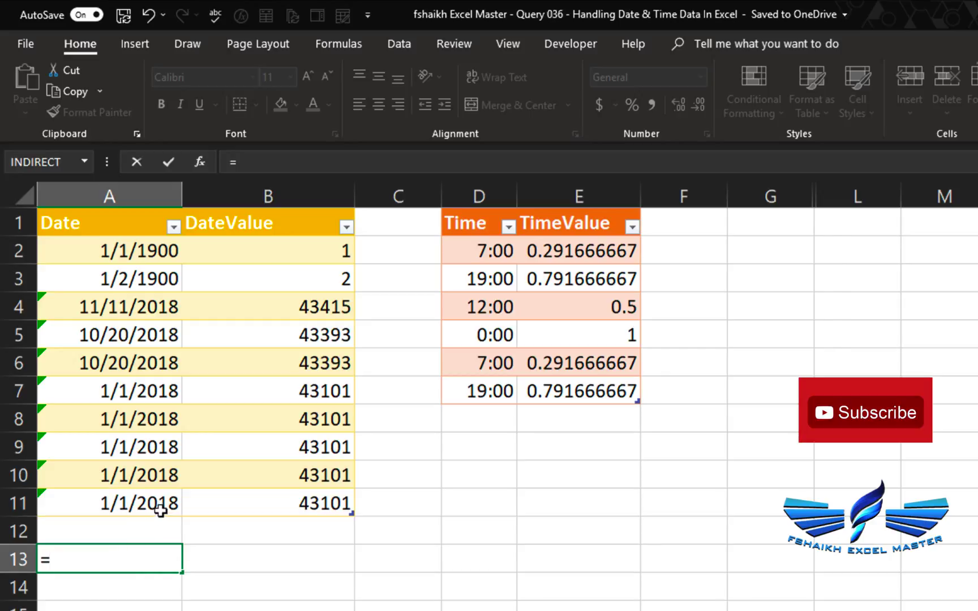
click(266, 504)
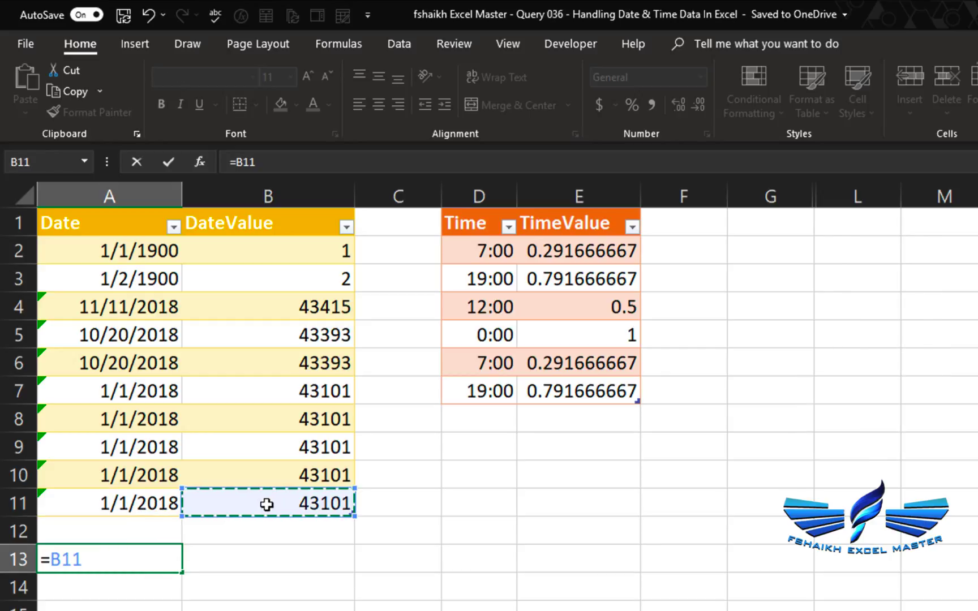
text(+)
click(601, 394)
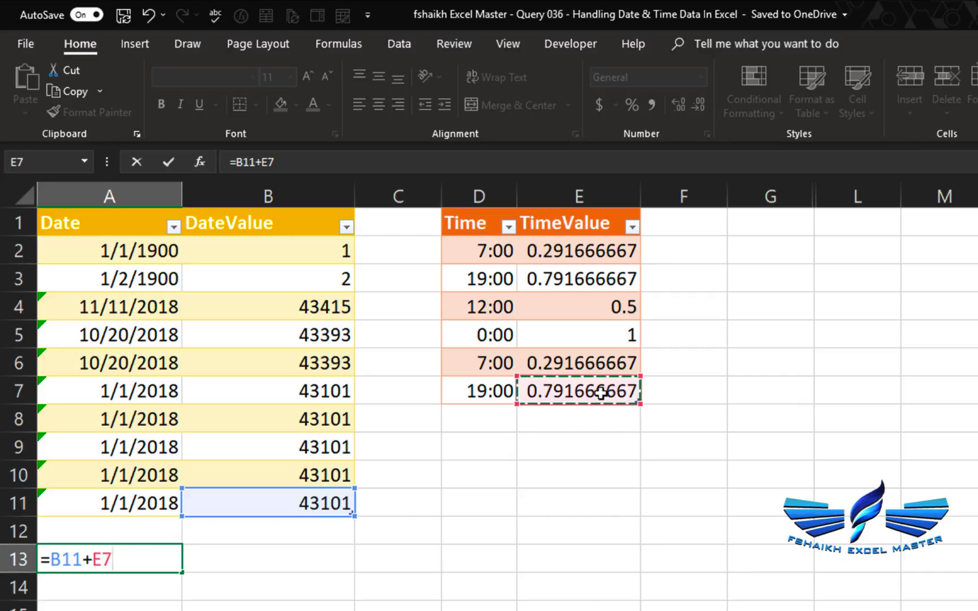
key(Return)
Format cell A13 with the Date category's combined date and time type 3/14/12 1:30 PM.
click(135, 559)
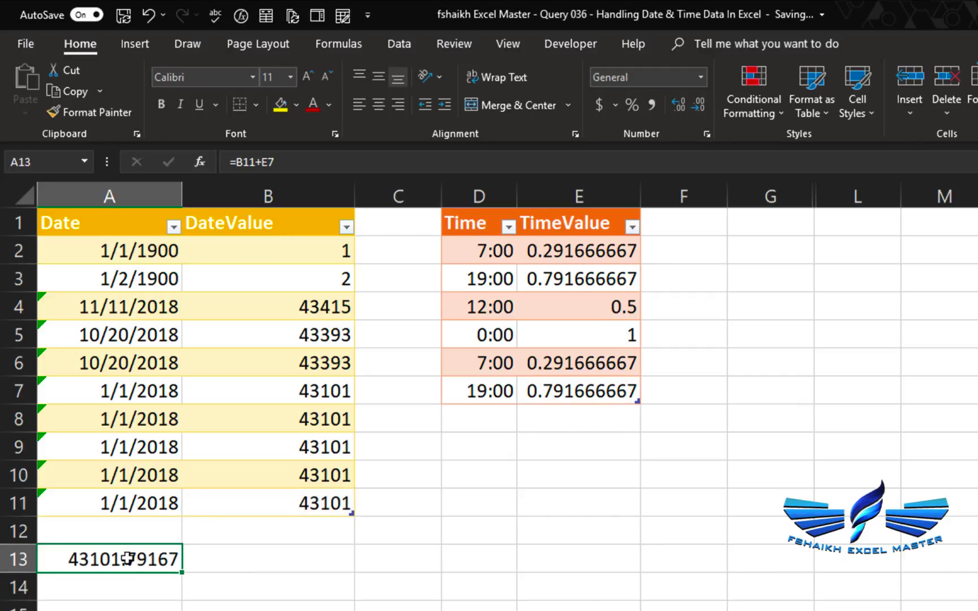
click(706, 134)
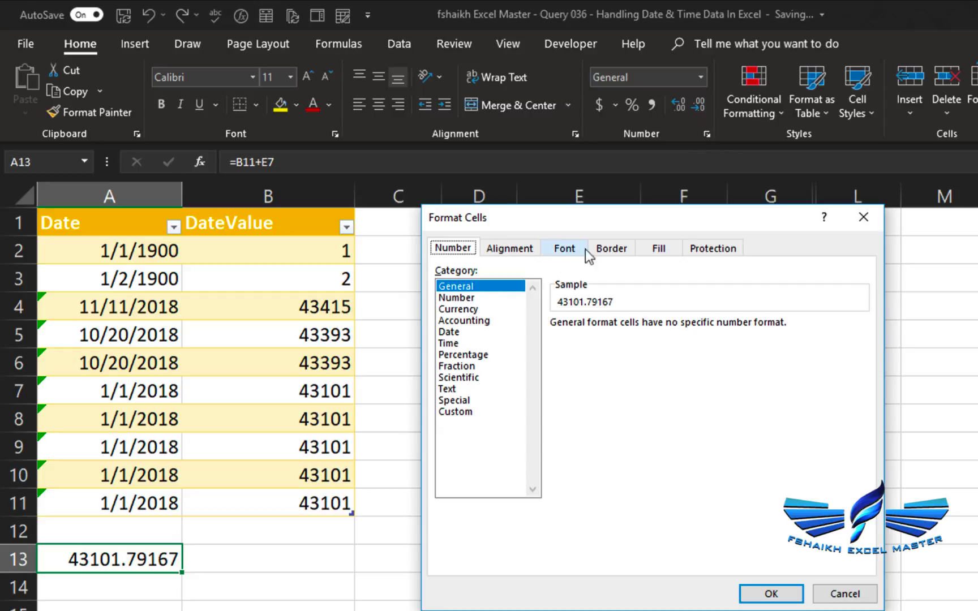
click(458, 332)
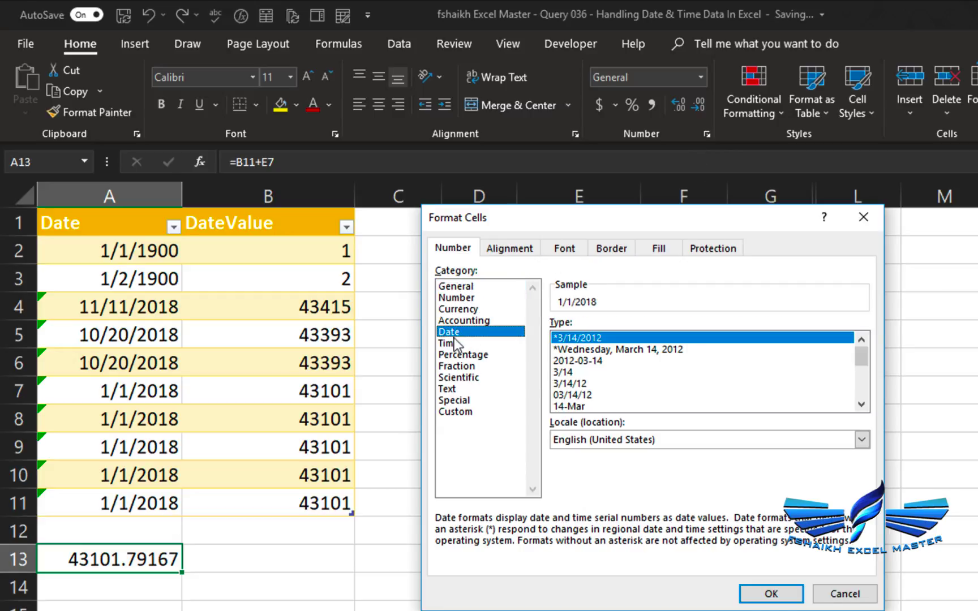
click(621, 383)
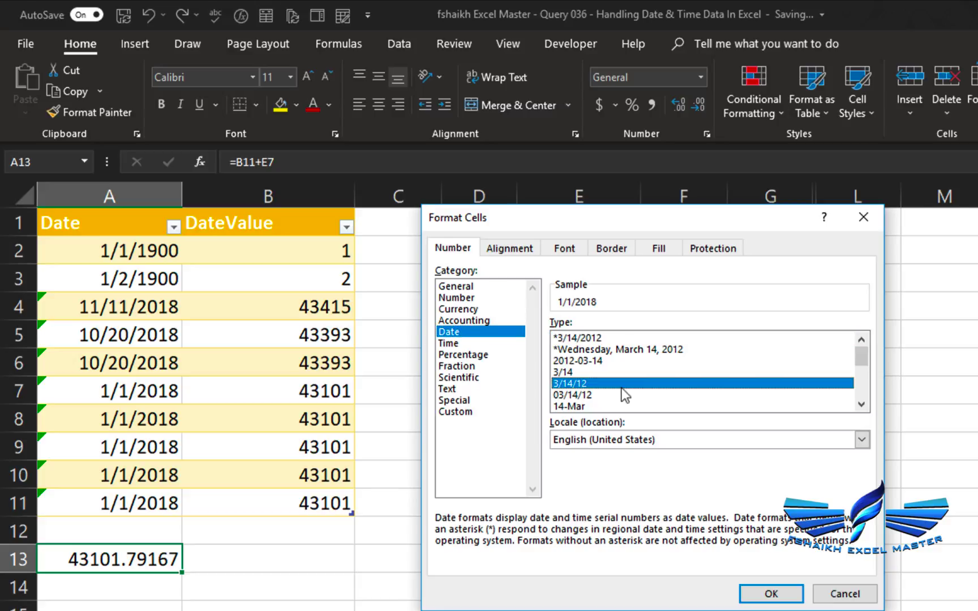
scroll(621, 387, down, 4)
scroll(621, 387, up, 2)
scroll(621, 387, down, 2)
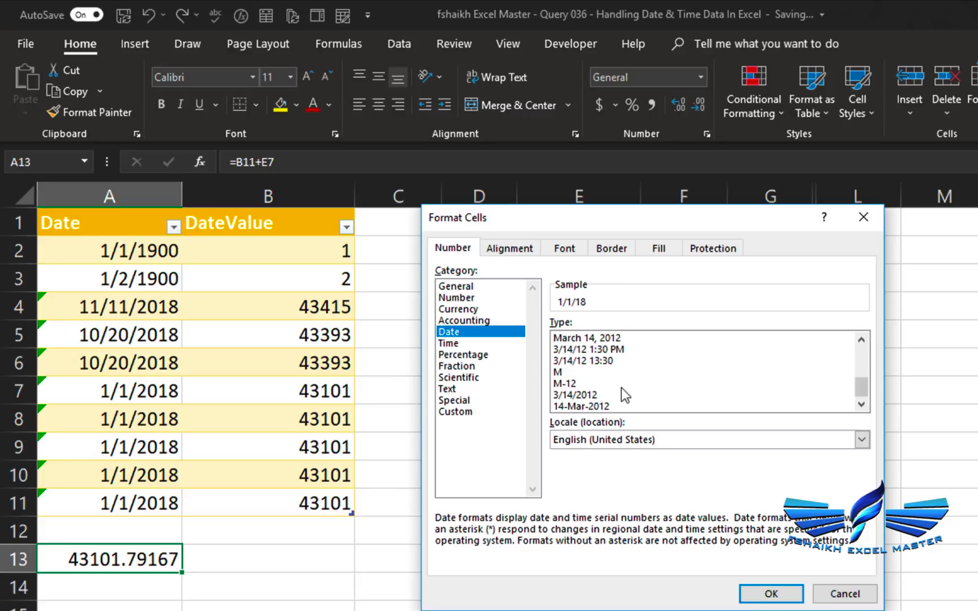
click(609, 351)
click(766, 591)
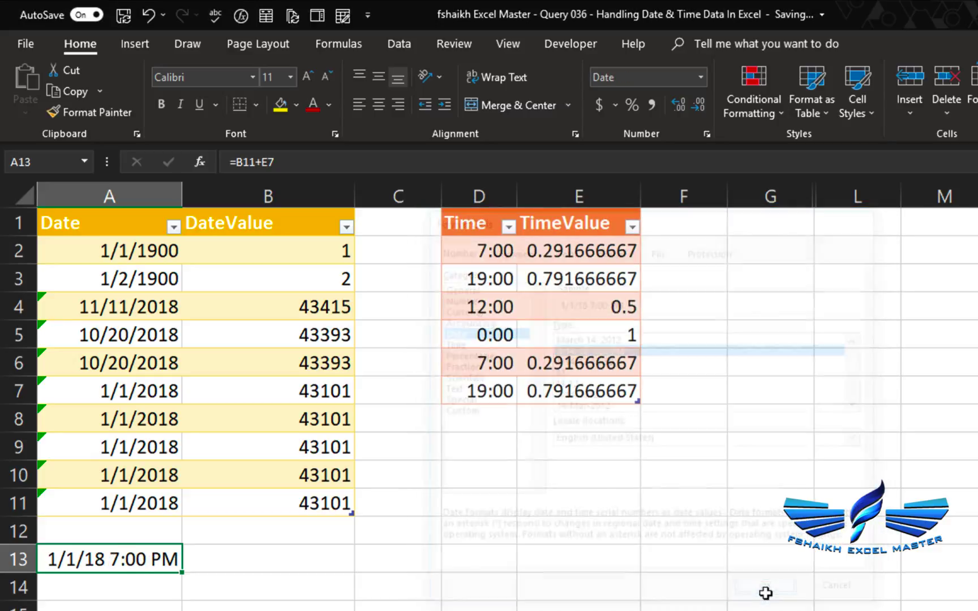
Enter the formula =INT(A13) in cell B13 to extract only the date part.
click(236, 566)
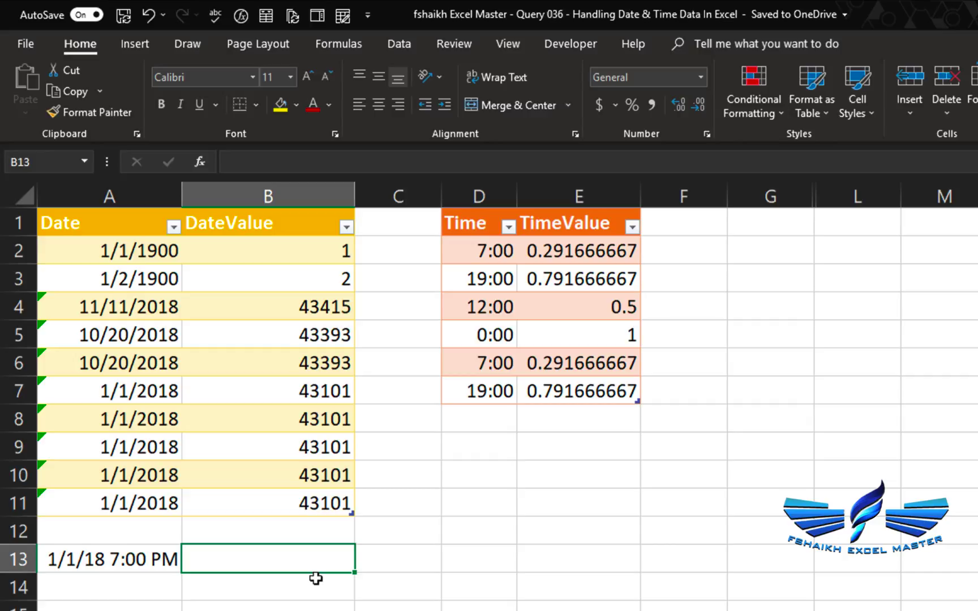
text(=in)
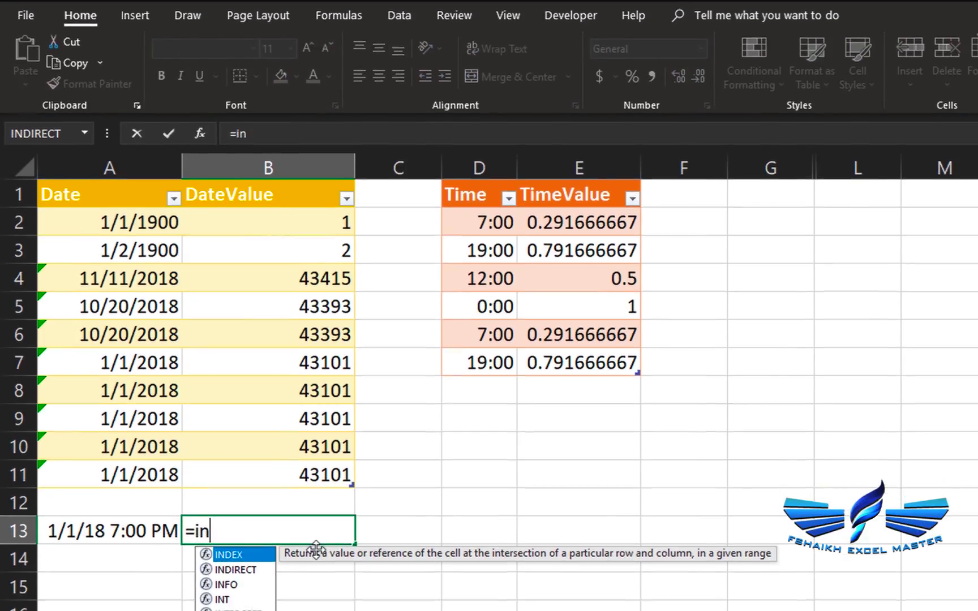
key(Down)
key(Down)
key(Down)
key(Tab)
key(Left)
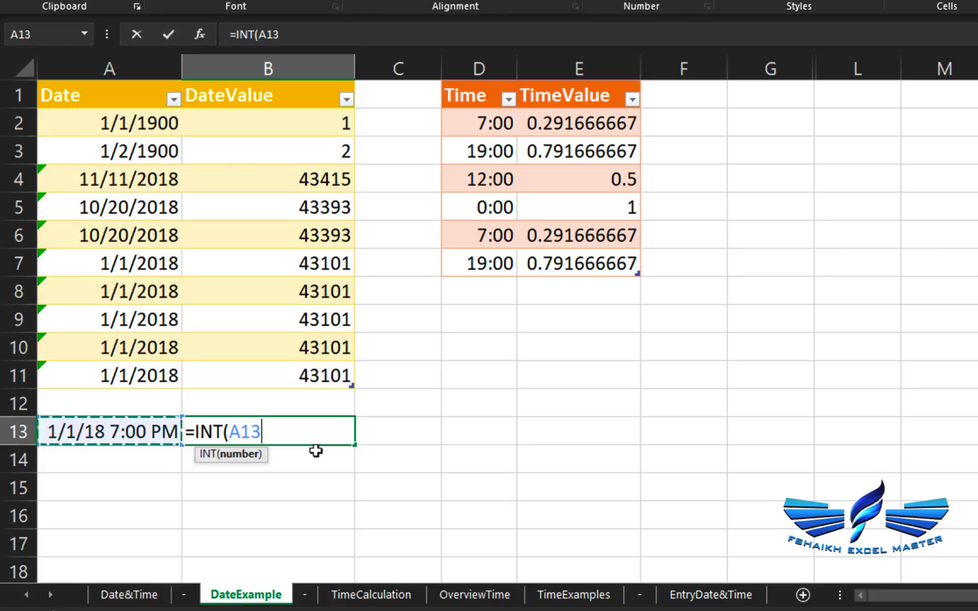
key(Return)
Apply the Short Date number format to cell B13.
click(298, 428)
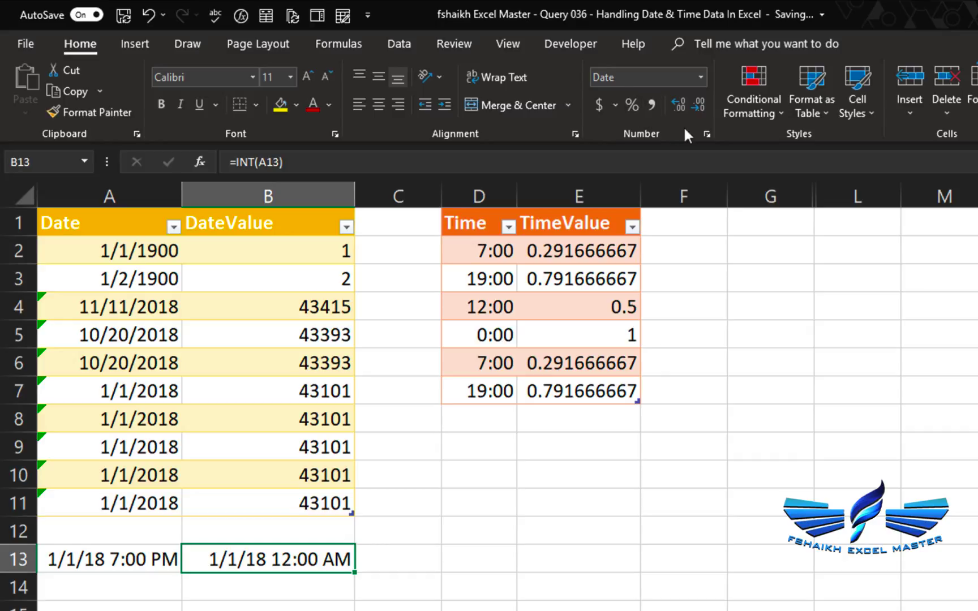
click(702, 76)
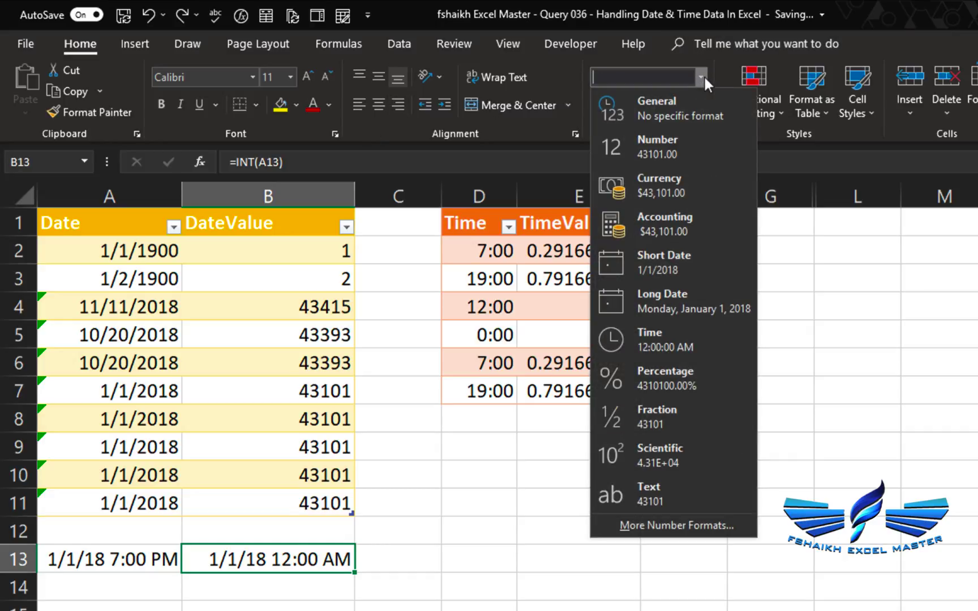
click(691, 268)
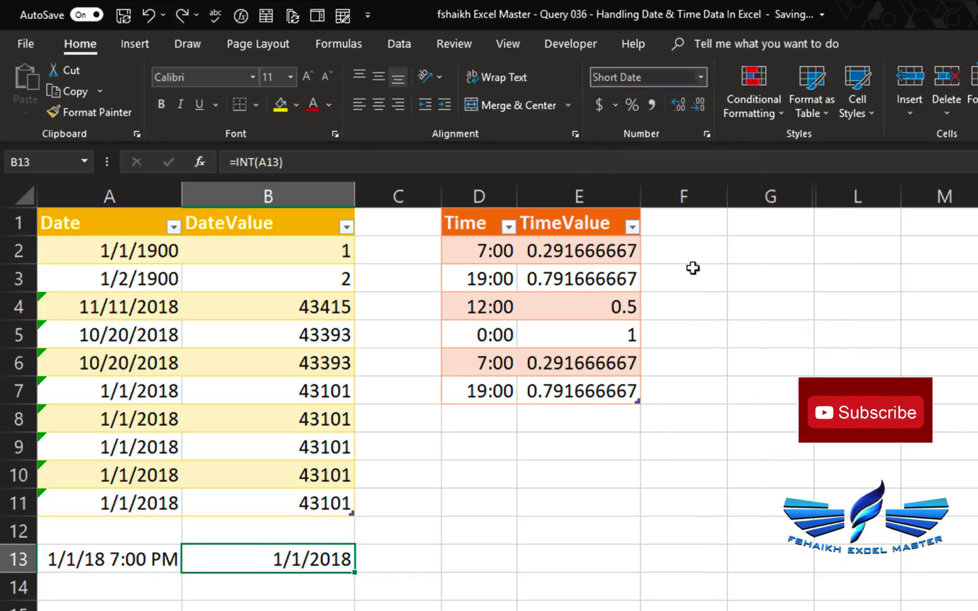
Enter the formula =A13-B13 in cell C13 to extract only the time part.
click(396, 582)
click(404, 559)
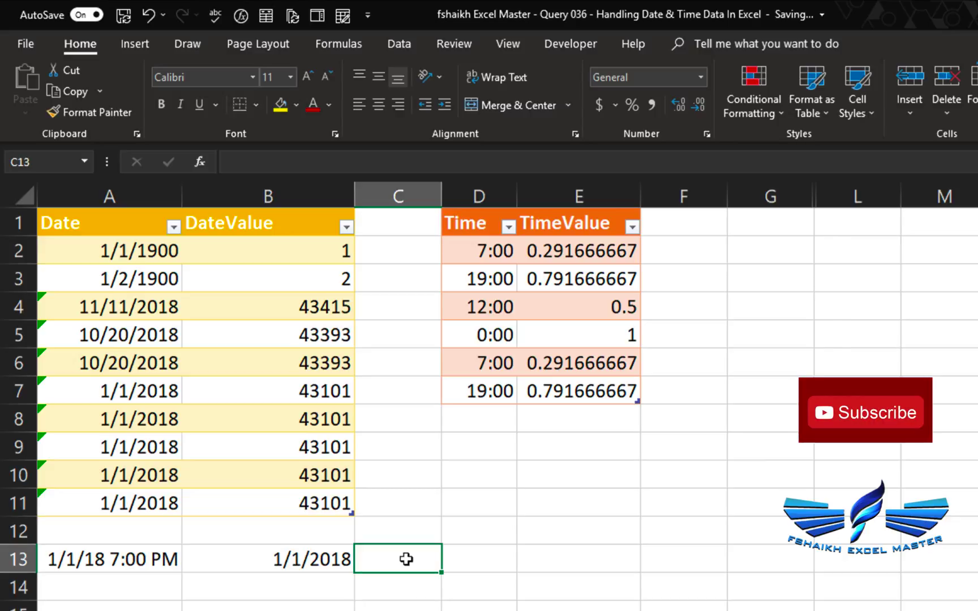
text(=)
key(Left)
key(Left)
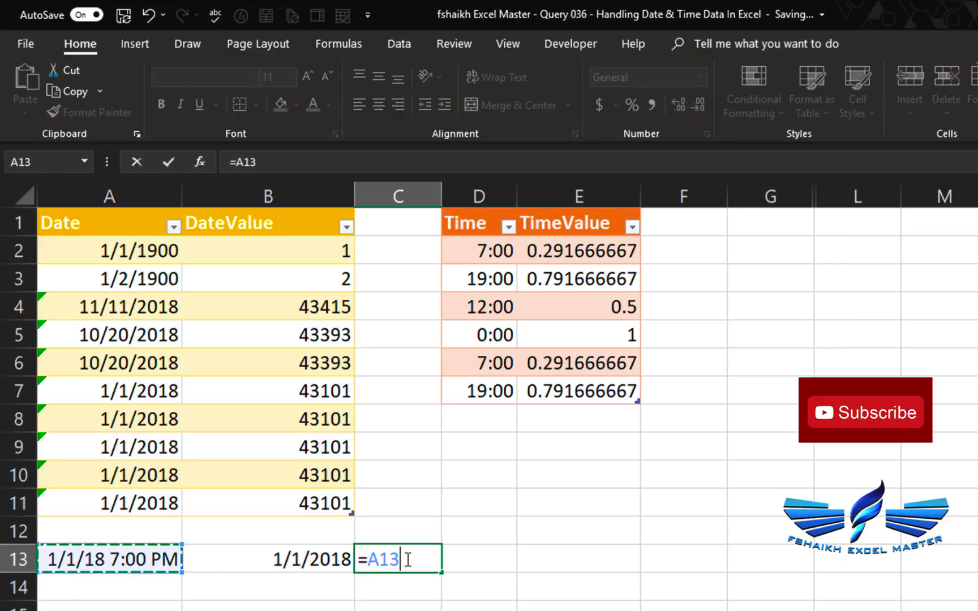
text(-)
key(Left)
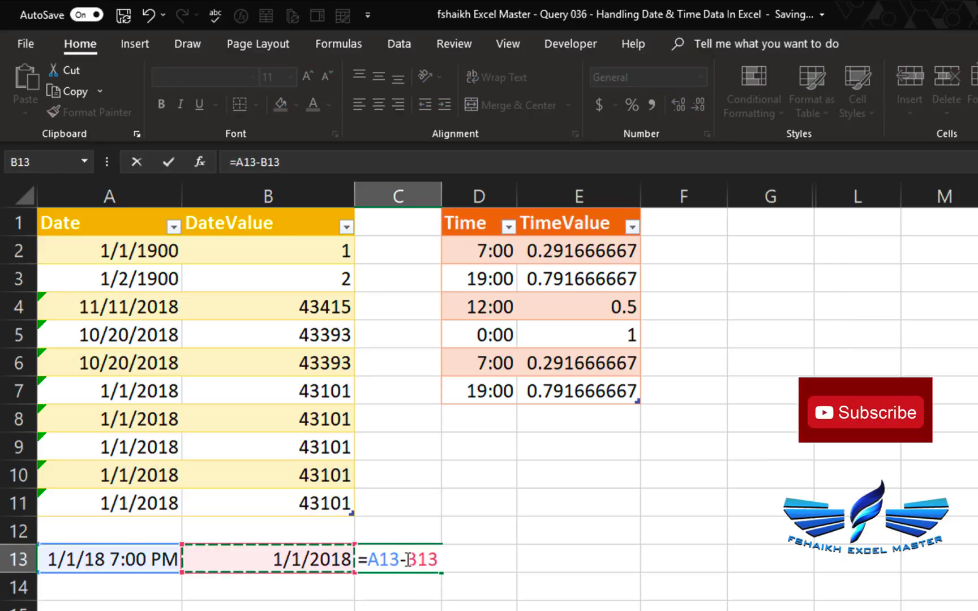
key(Return)
Apply the Time number format to cell C13.
click(404, 559)
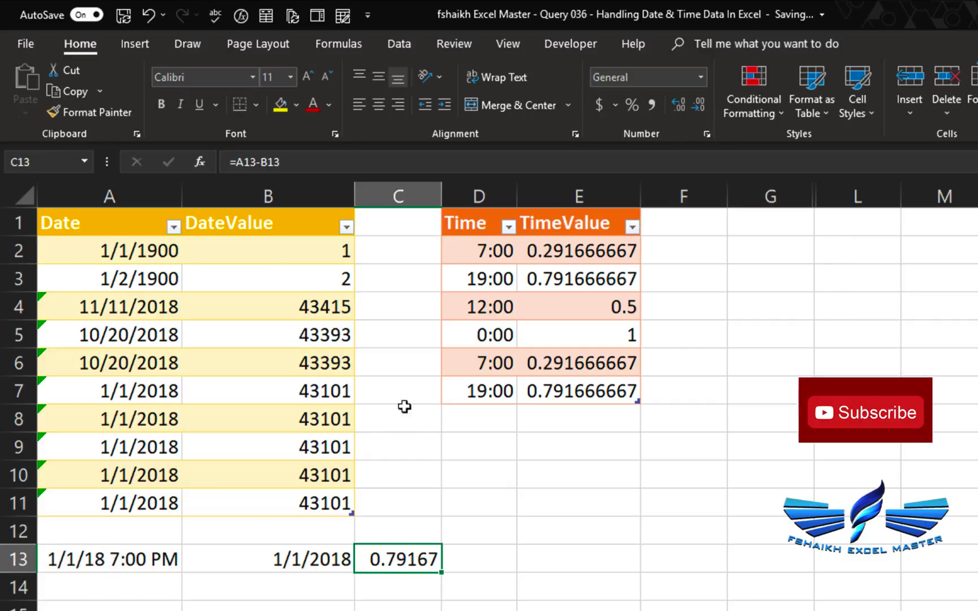
click(700, 75)
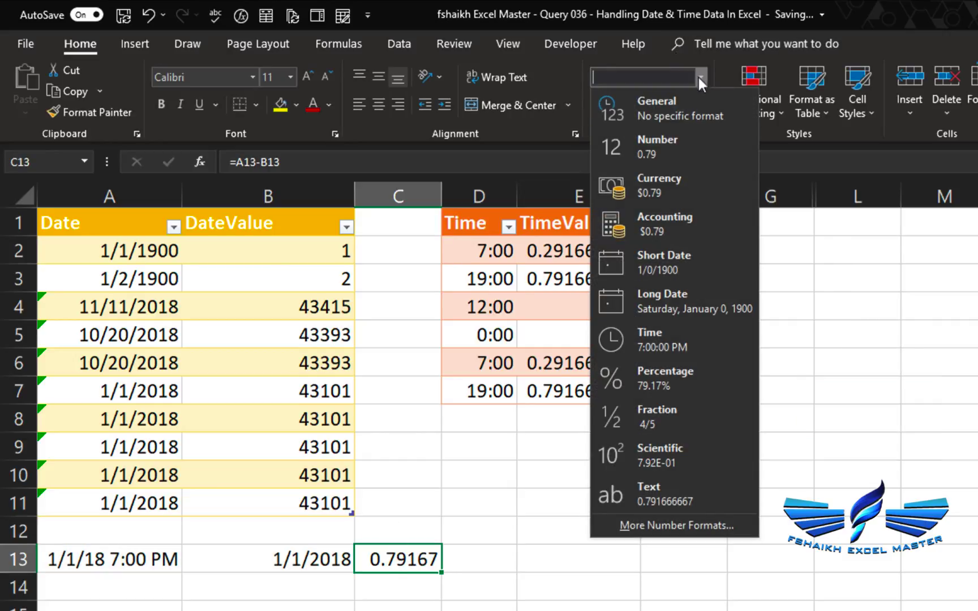
click(682, 344)
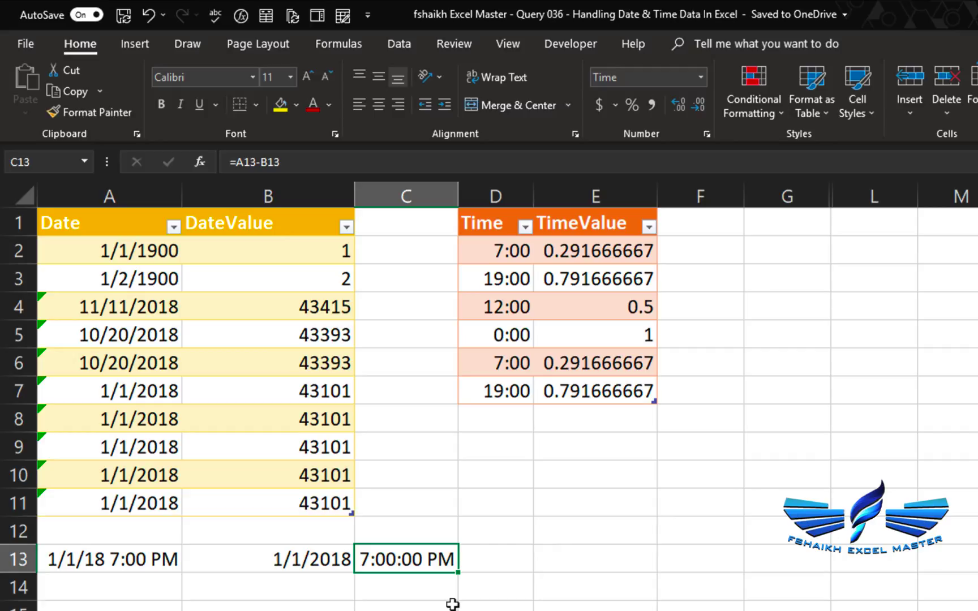
Unhide the hidden columns between G and L to bring back the date calculation tables.
click(778, 216)
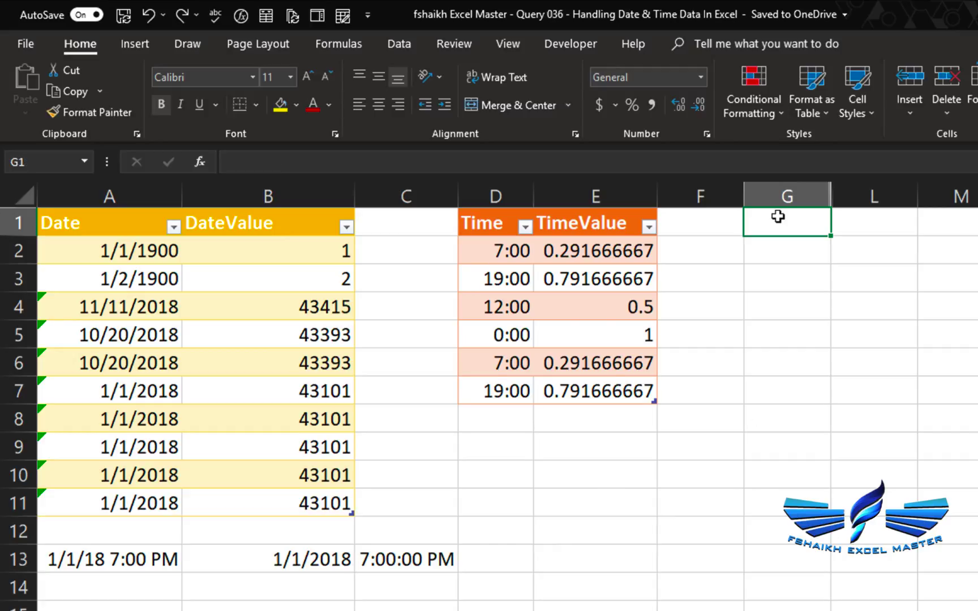
drag(796, 194, 894, 192)
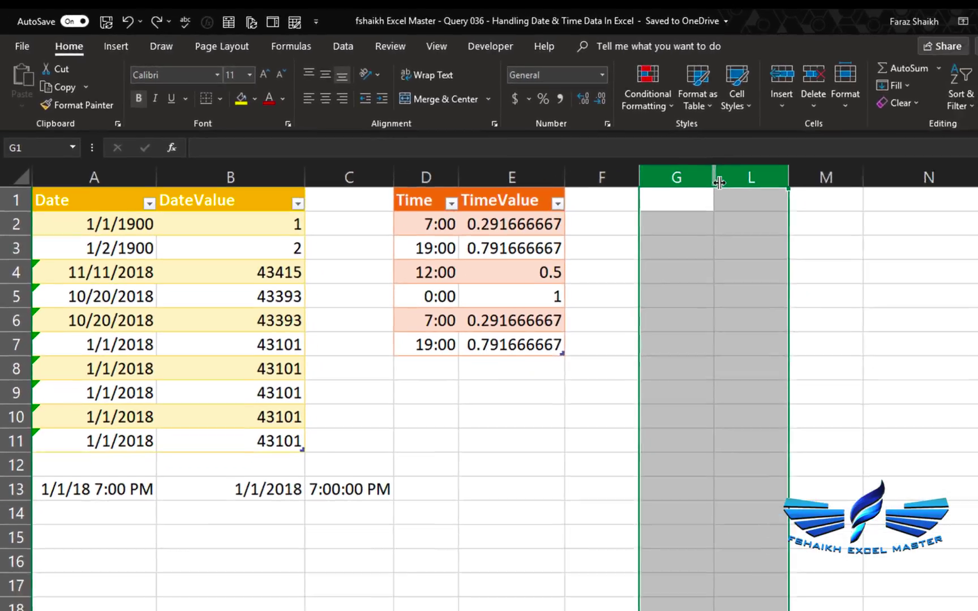
right_click(840, 202)
click(683, 364)
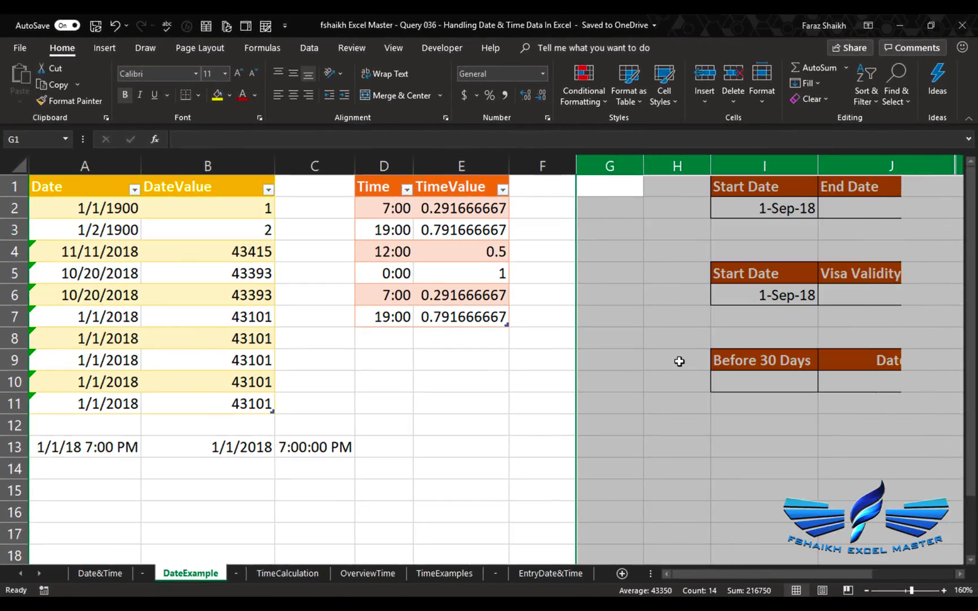
scroll(692, 307, right, 5)
scroll(692, 308, left, 1)
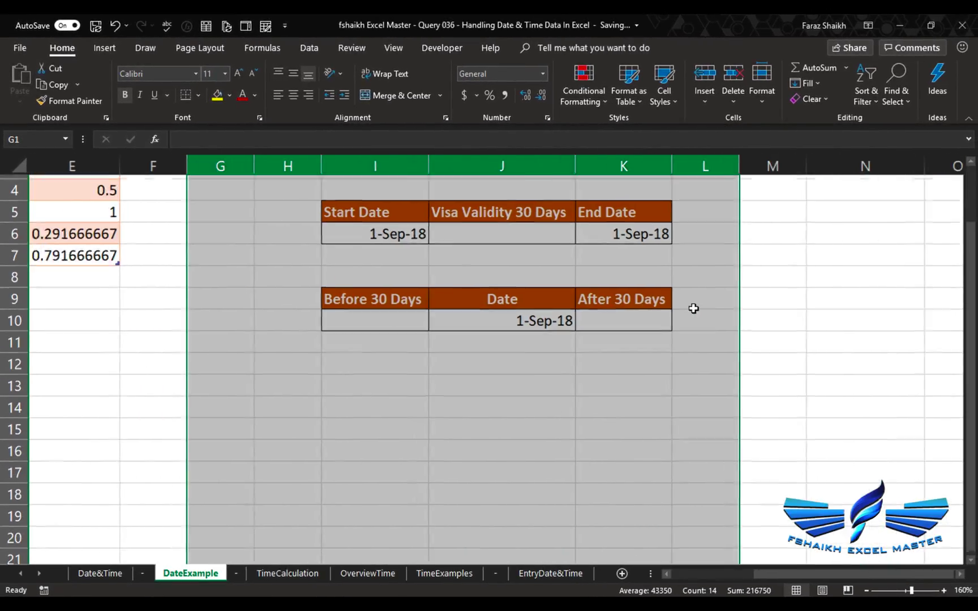
scroll(691, 309, left, 3)
scroll(669, 310, right, 1)
Calculate the days between the Start Date and End Date in Difference cell K2 with the formula =DAYS(J2,I2).
click(666, 225)
click(539, 212)
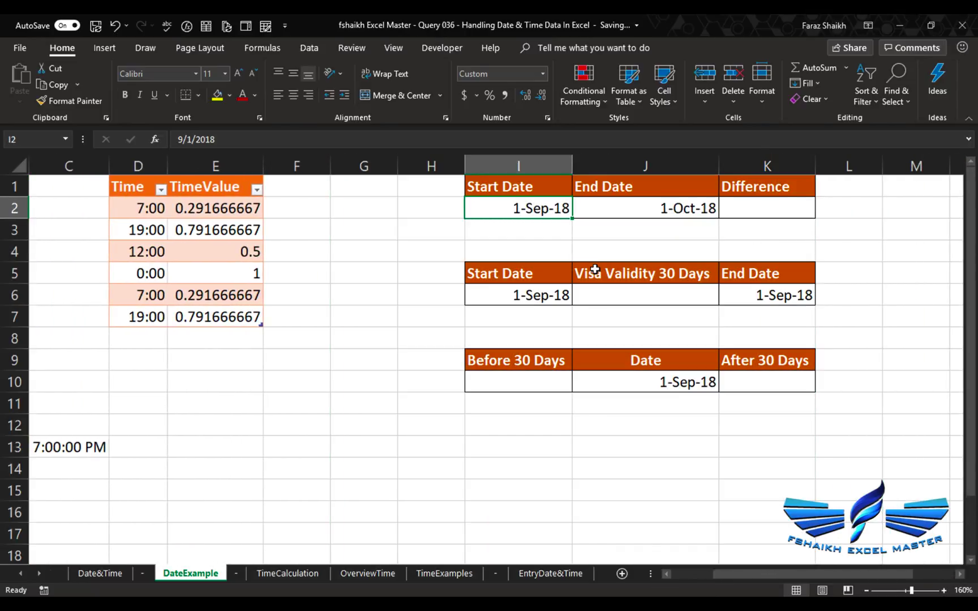
click(671, 214)
click(771, 210)
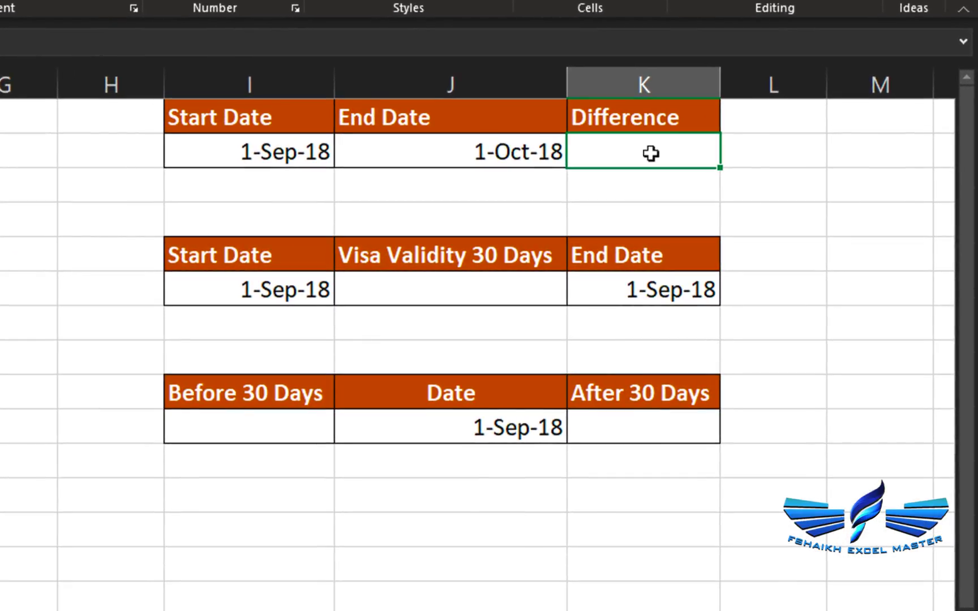
text(=day)
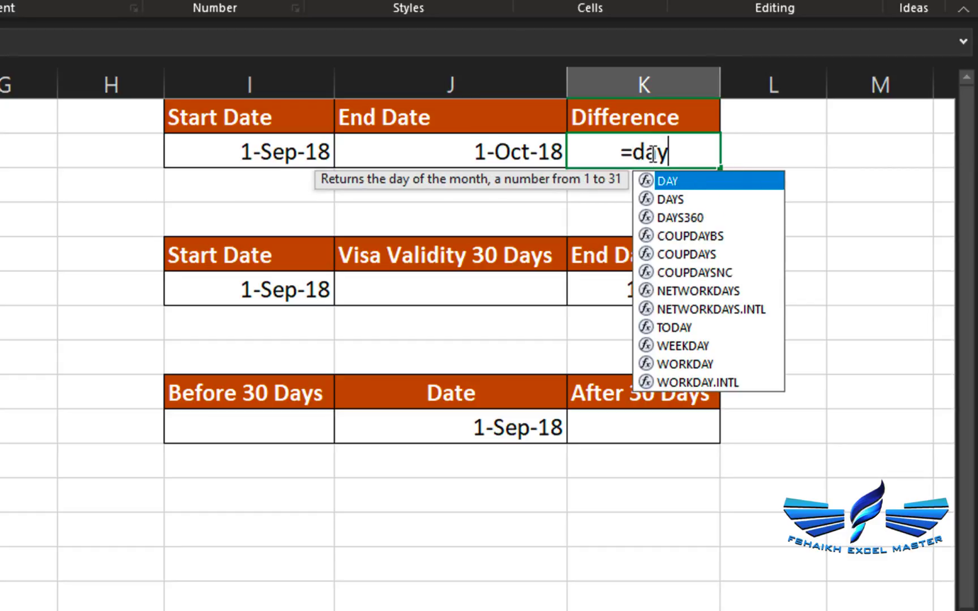
key(Tab)
key(BackSpace)
text(s)
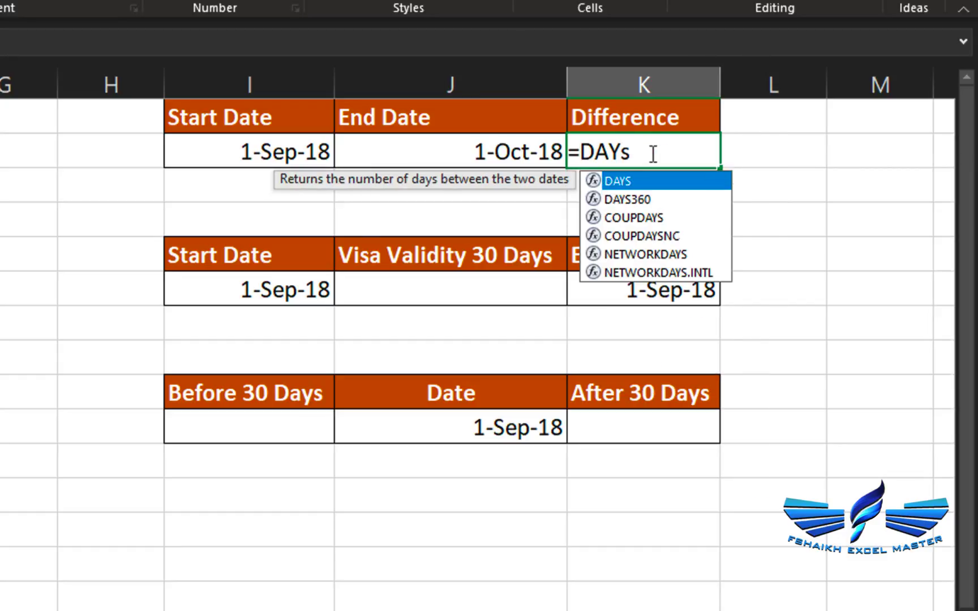
key(Tab)
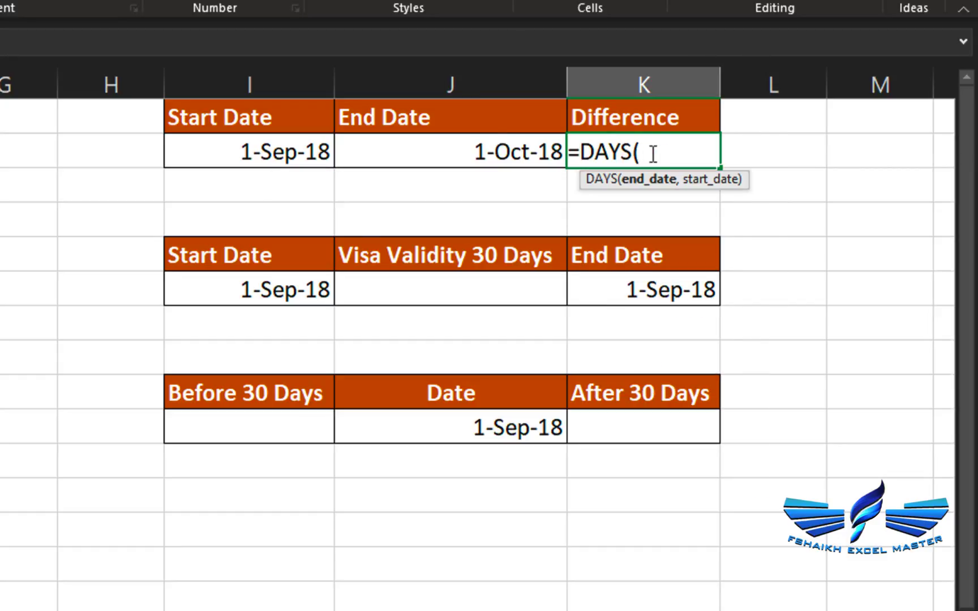
click(432, 146)
text(.)
key(BackSpace)
text(,)
click(431, 146)
key(Left)
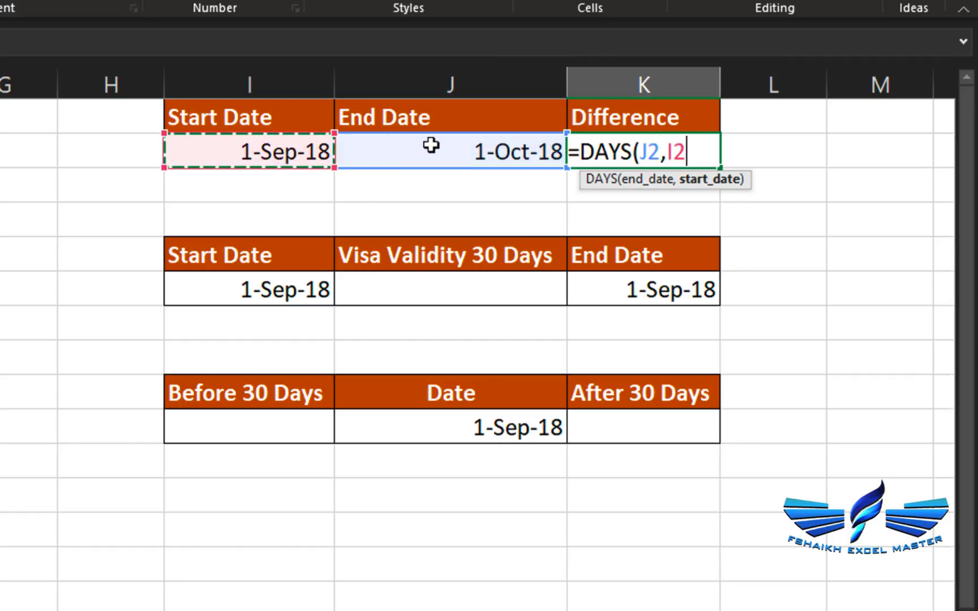
key(Return)
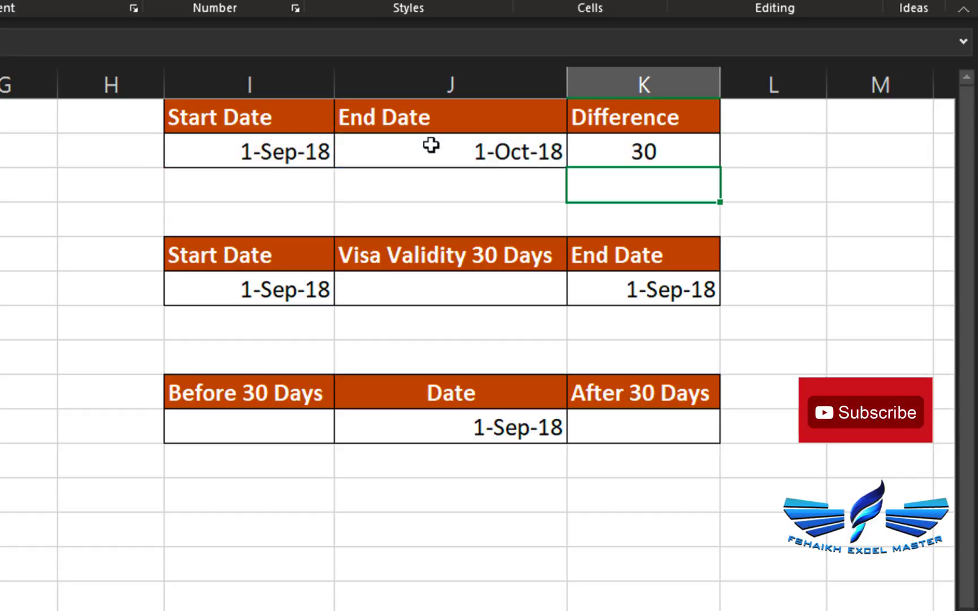
Replace the DAYS formula in Difference cell K2 with the direct subtraction =J2-I2 and review it.
click(673, 150)
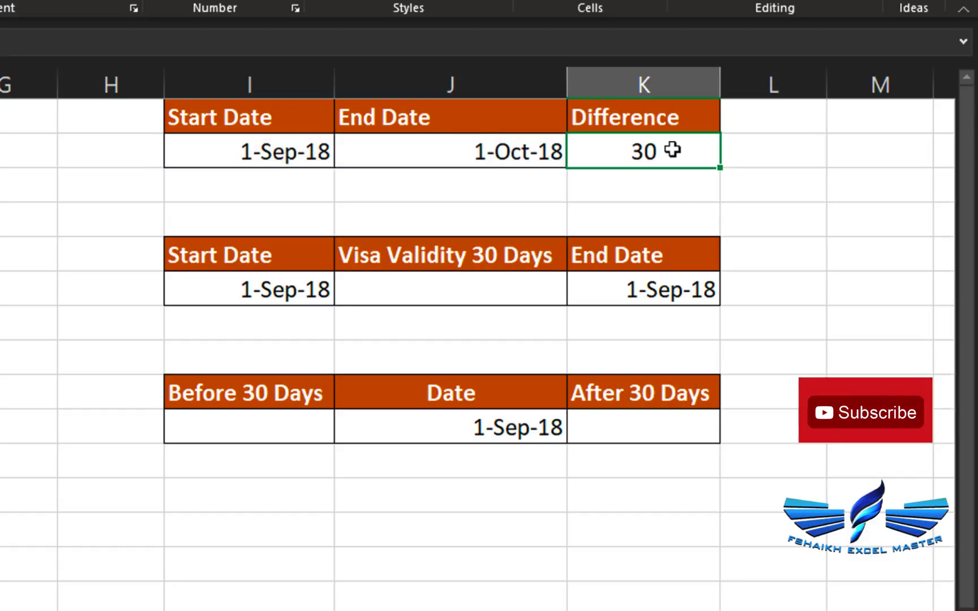
double_click(672, 150)
key(BackSpace)
key(BackSpace)
key(BackSpace)
key(BackSpace)
key(BackSpace)
key(BackSpace)
key(BackSpace)
key(BackSpace)
key(BackSpace)
key(BackSpace)
key(BackSpace)
click(486, 150)
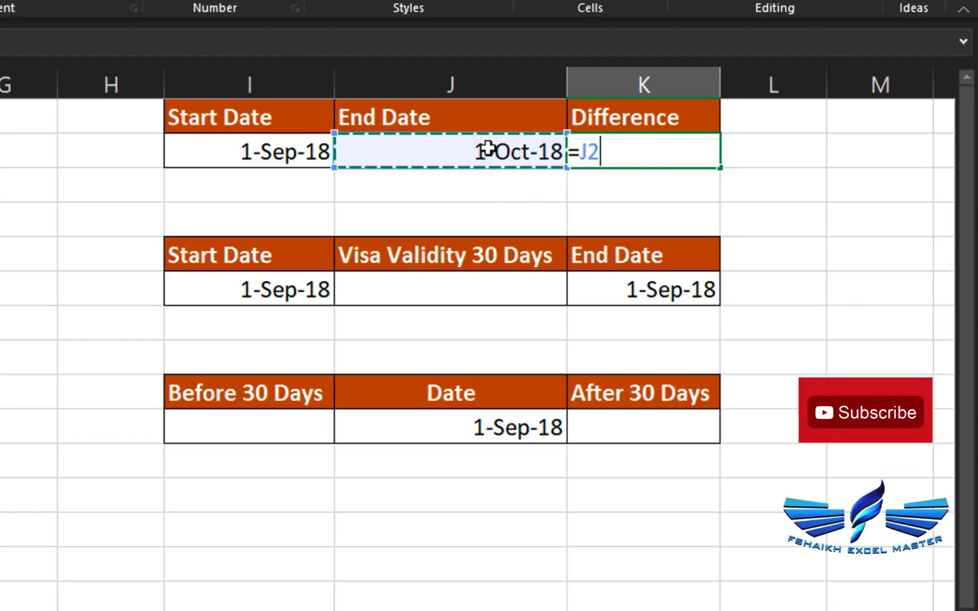
text(=)
key(BackSpace)
text(-)
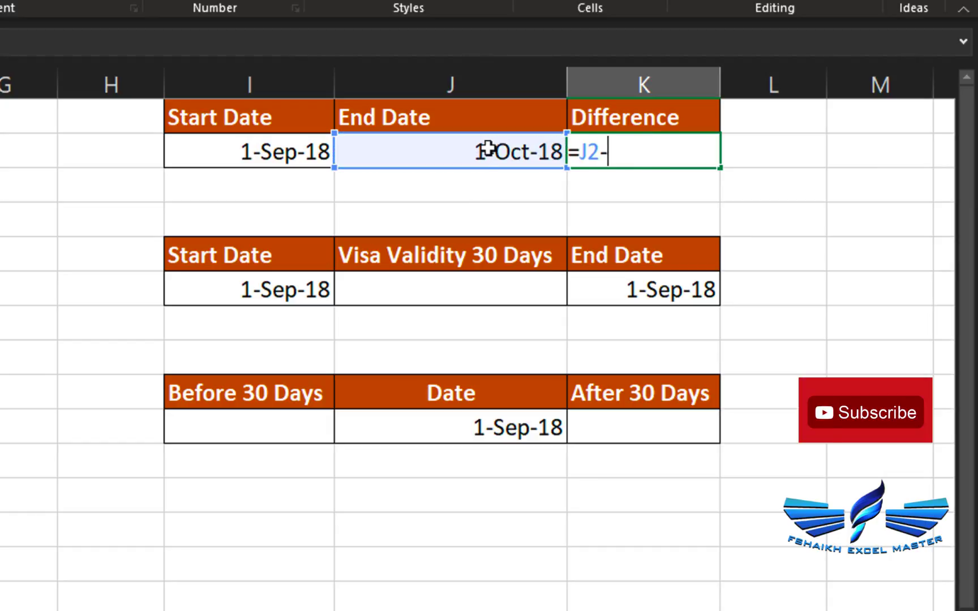
click(213, 150)
key(Return)
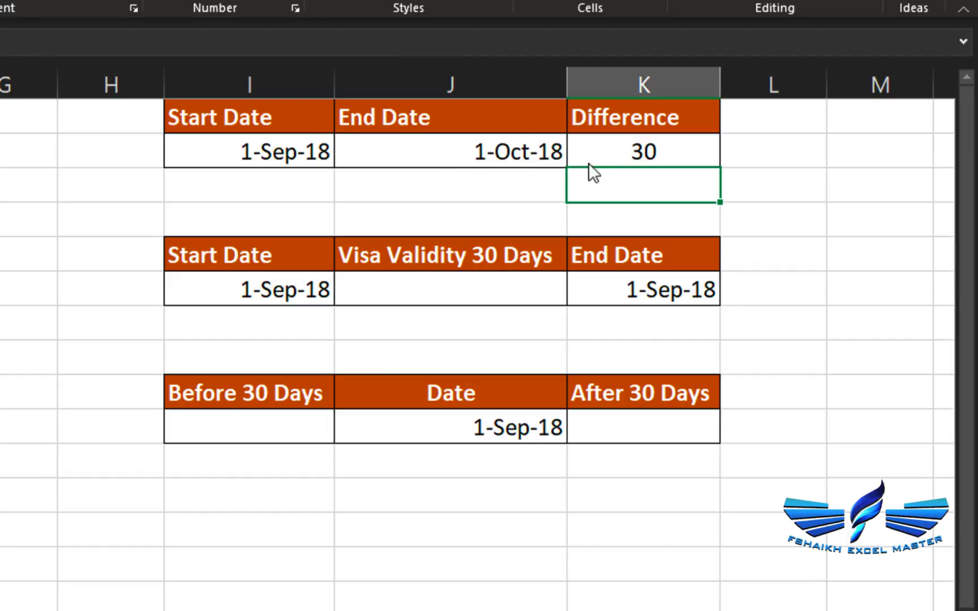
click(608, 153)
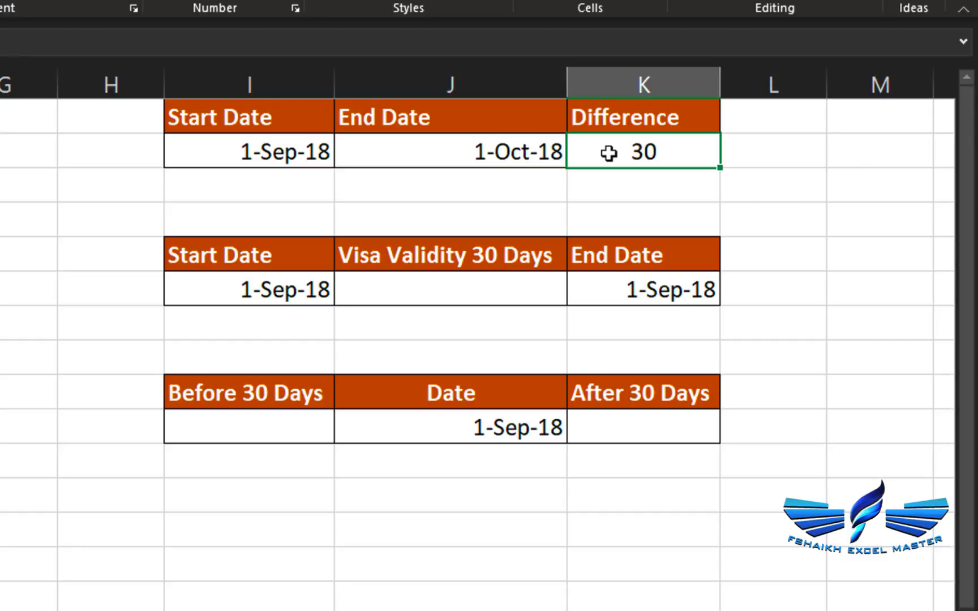
double_click(608, 153)
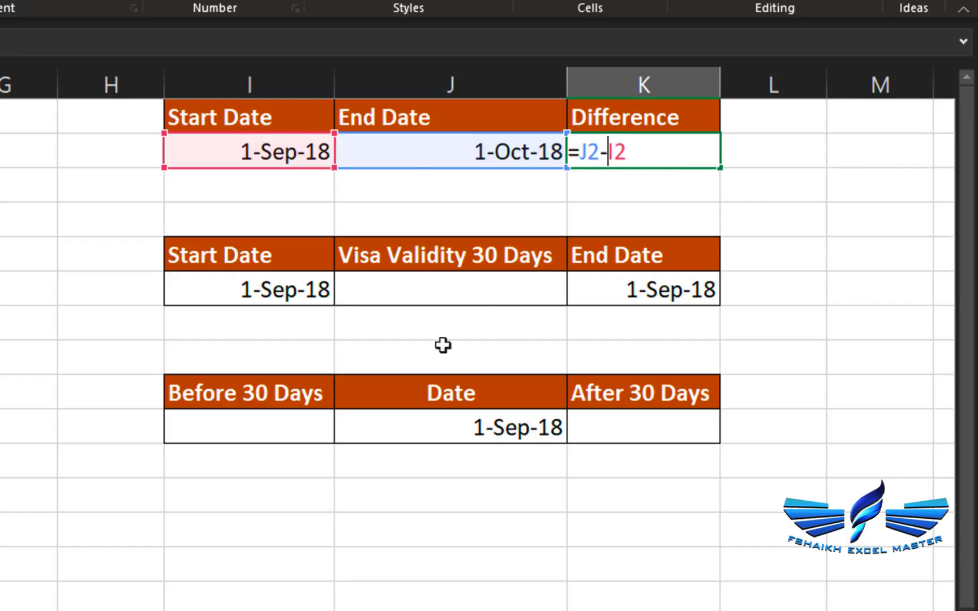
click(506, 292)
key(Escape)
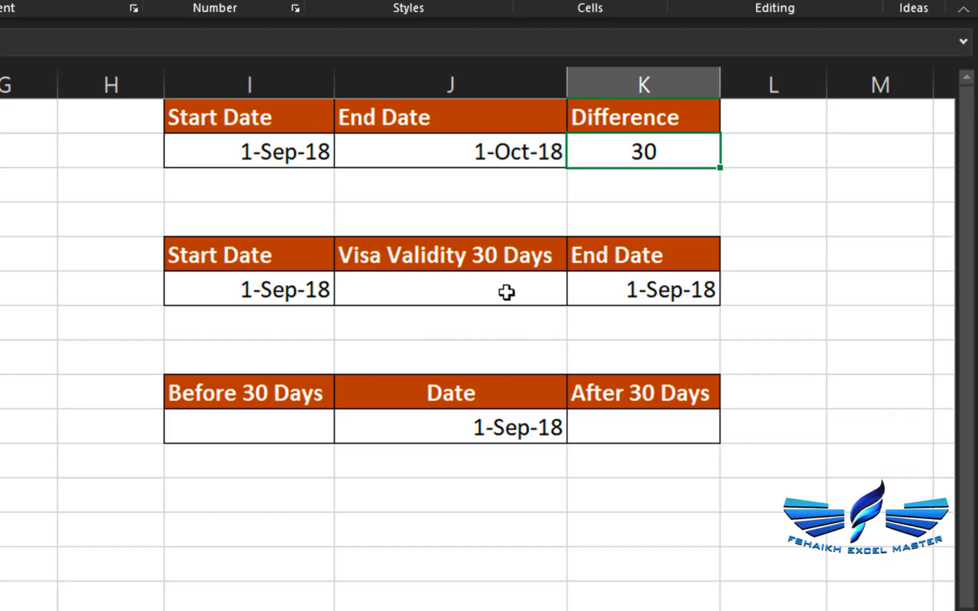
Enter a visa validity of 30 days in cell J6.
click(452, 294)
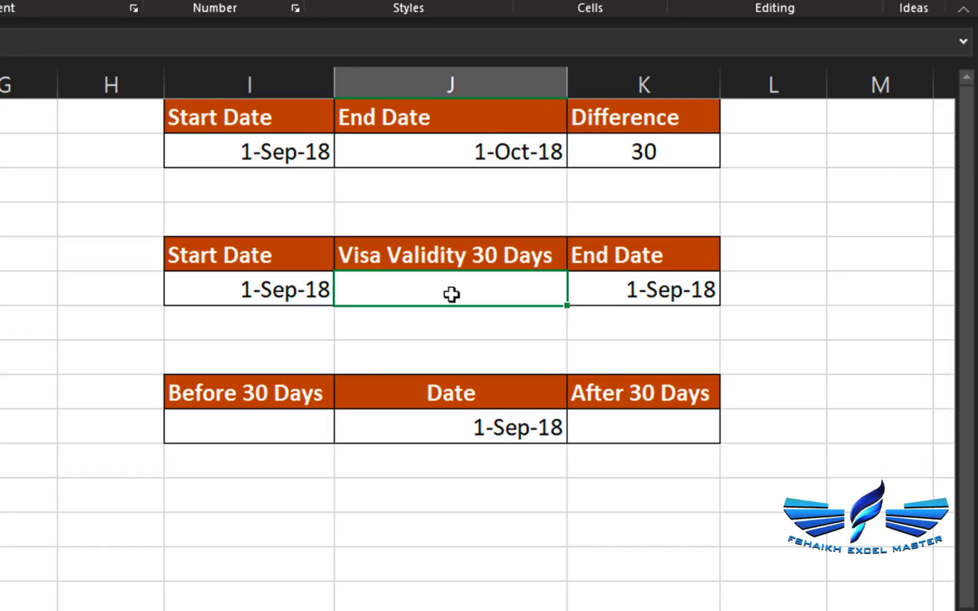
click(622, 279)
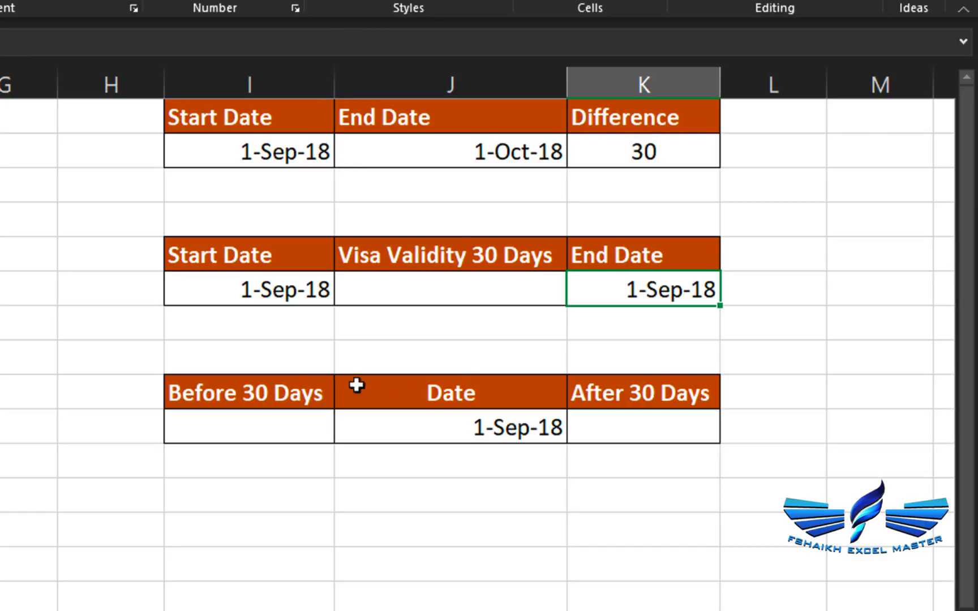
click(491, 297)
text(0)
key(Return)
click(491, 292)
key(BackSpace)
key(Return)
click(491, 292)
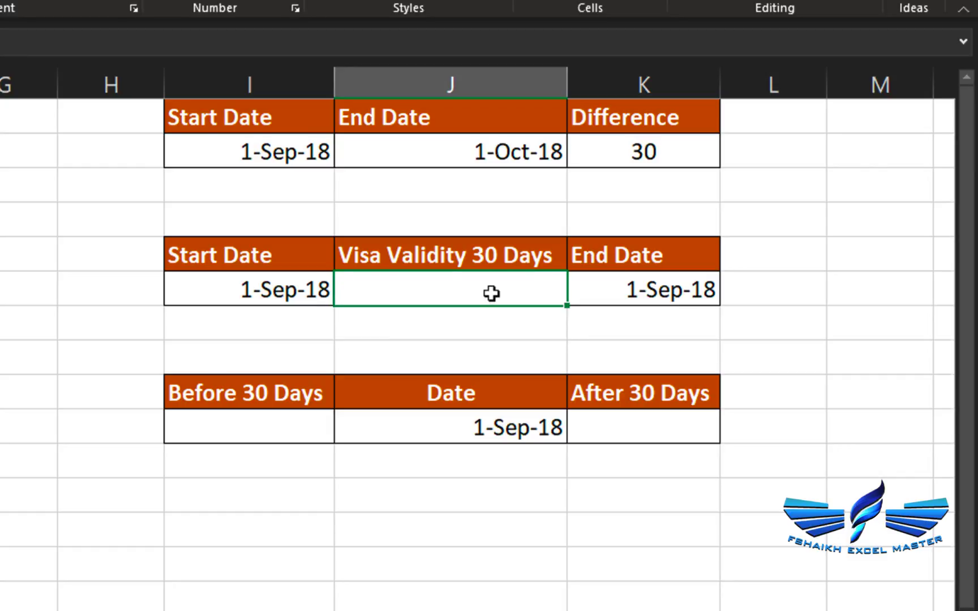
text(30)
key(Return)
Test a visa validity of 90 days in cell J6 and set it back to 30.
click(541, 285)
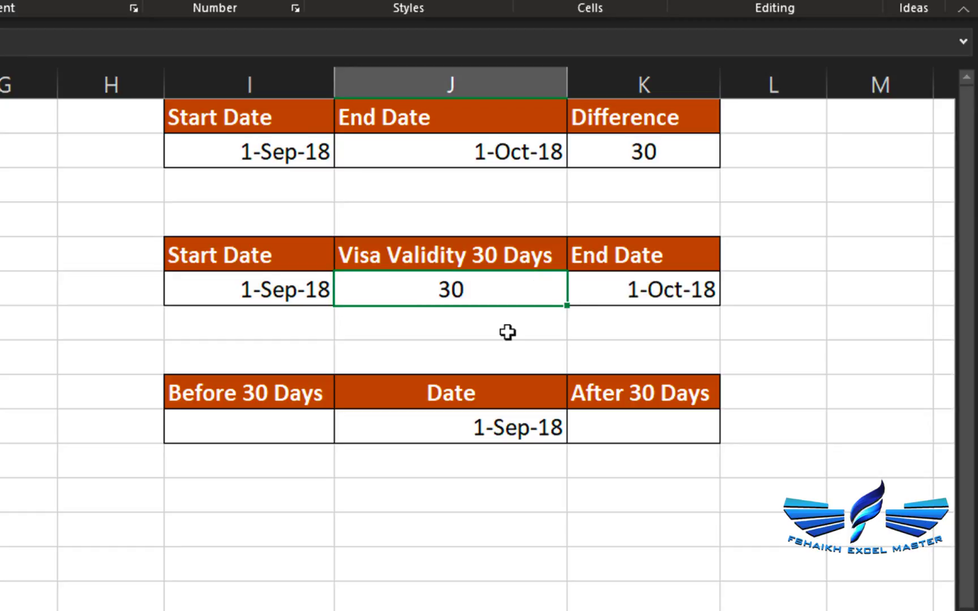
text(90)
key(Return)
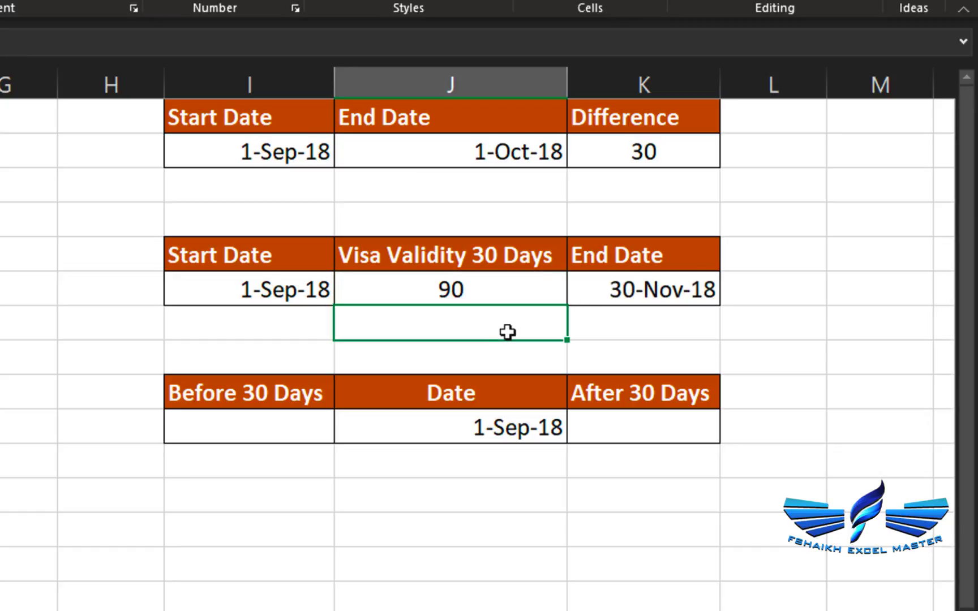
click(503, 281)
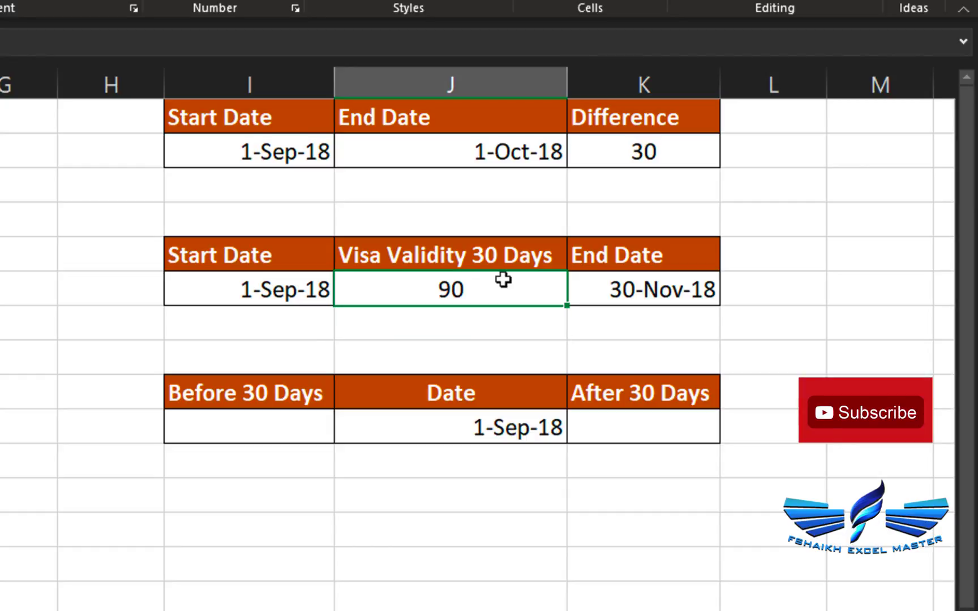
text(30)
key(Return)
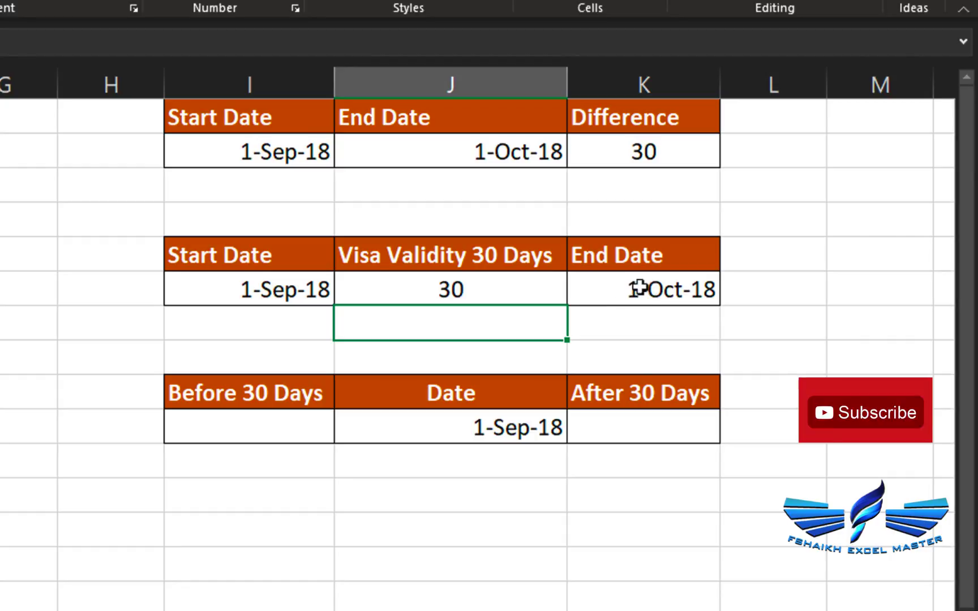
Calculate the date 30 days earlier in Before 30 Days cell I10 with the formula =J10-30.
click(317, 426)
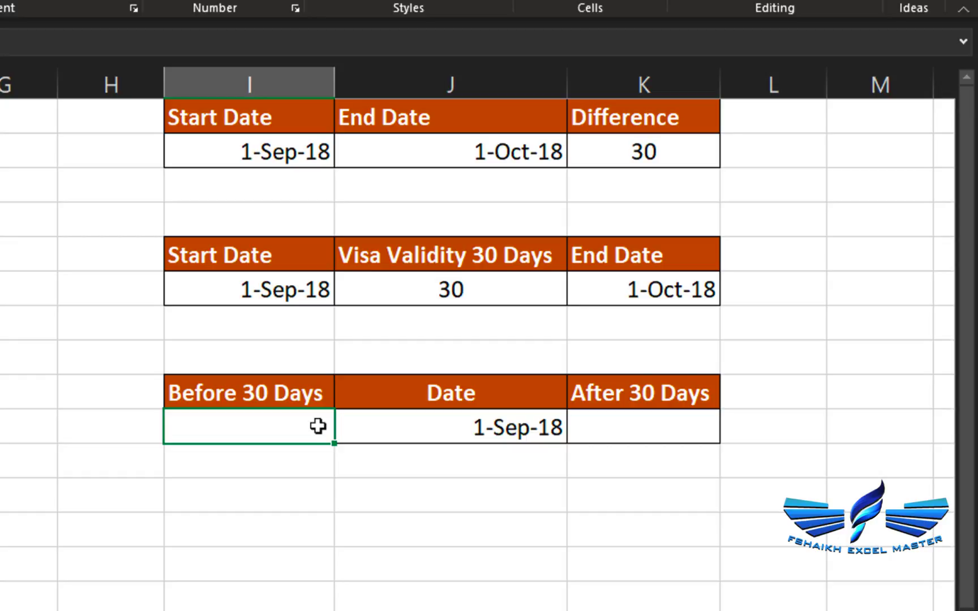
text(=)
click(395, 428)
text(-30)
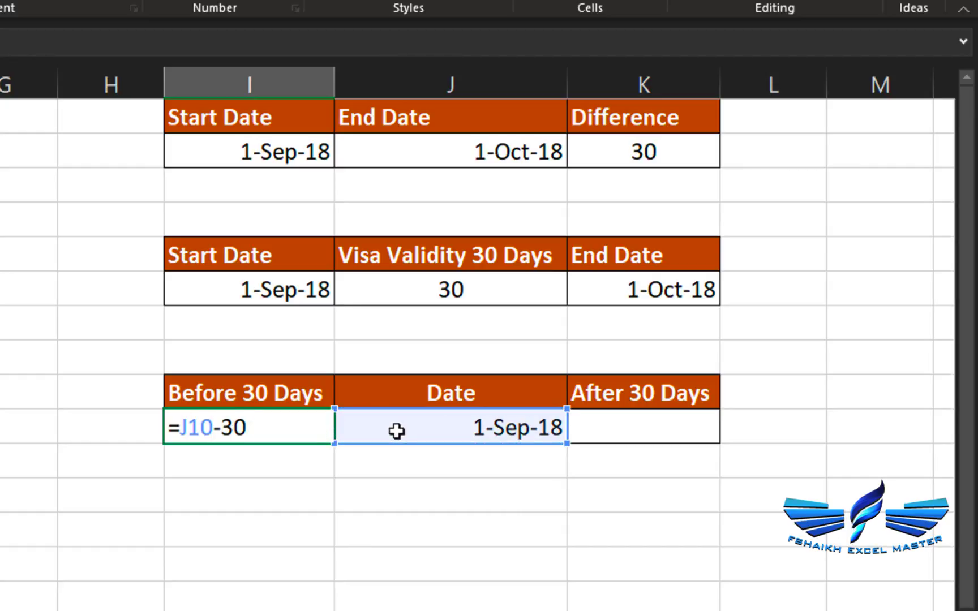
key(Return)
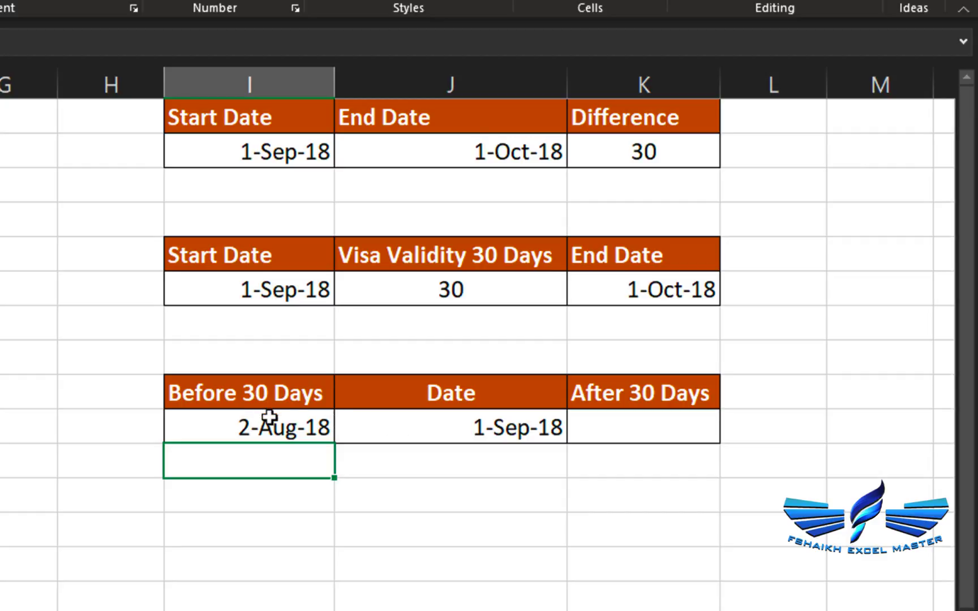
Calculate the date 30 days ahead in After 30 Days cell K10 with the formula =J10+30.
click(633, 416)
text(=)
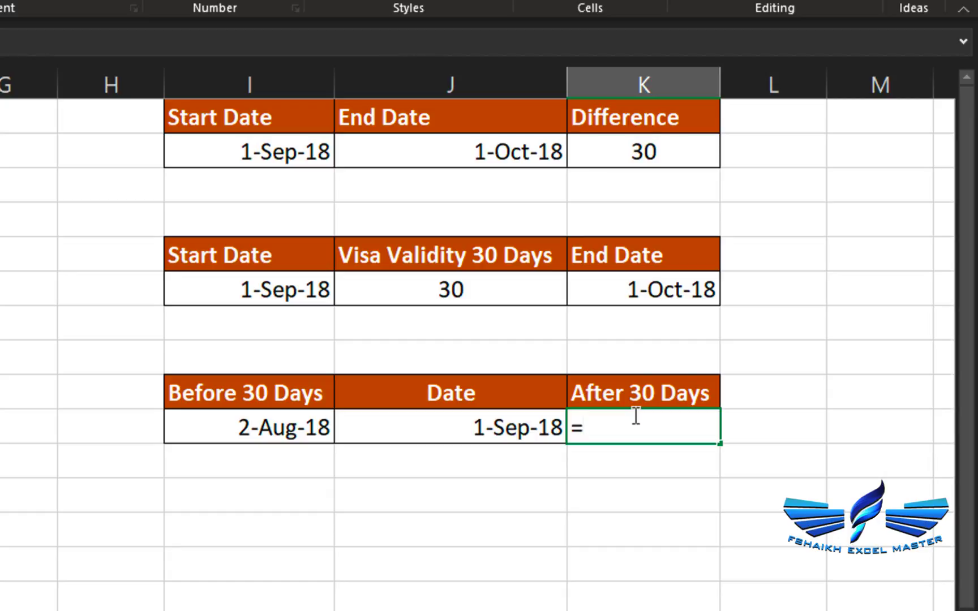
click(505, 419)
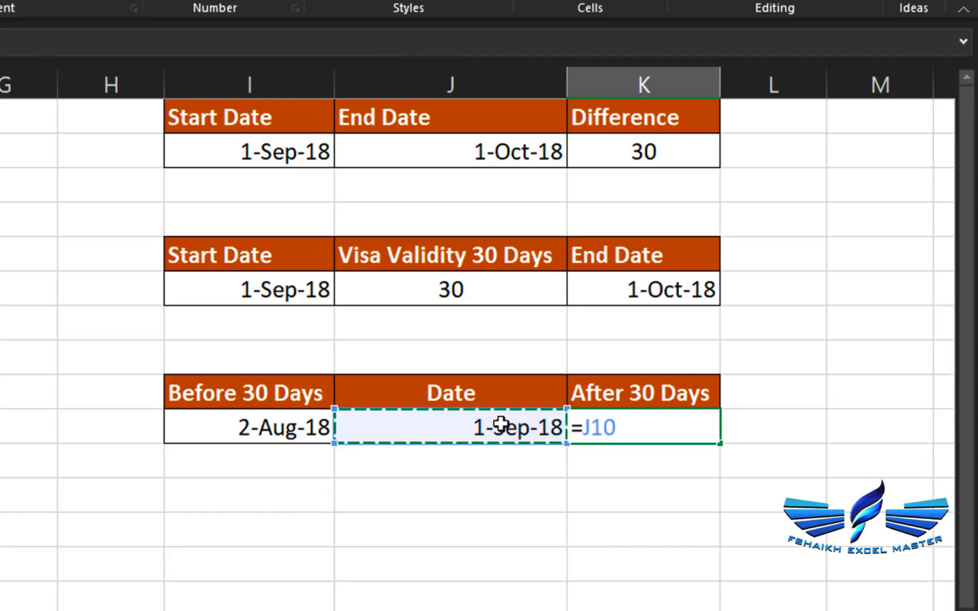
text(+2)
key(BackSpace)
text(30)
key(Return)
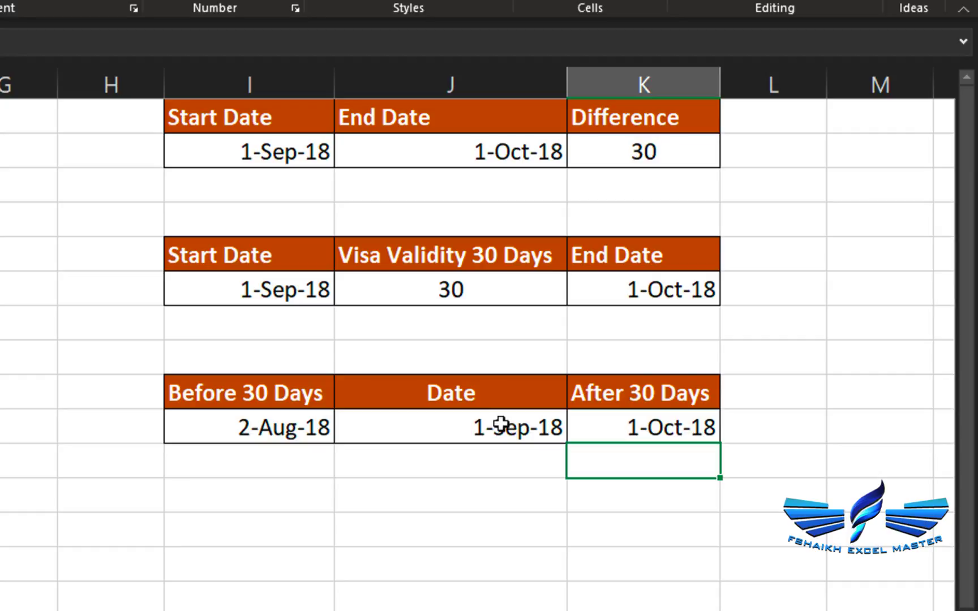
Copy the Before 30 Days result from cell I10 and paste it into cell G2 as a plain value.
key(Up)
key(Left)
key(Left)
key(ctrl+c)
click(9, 152)
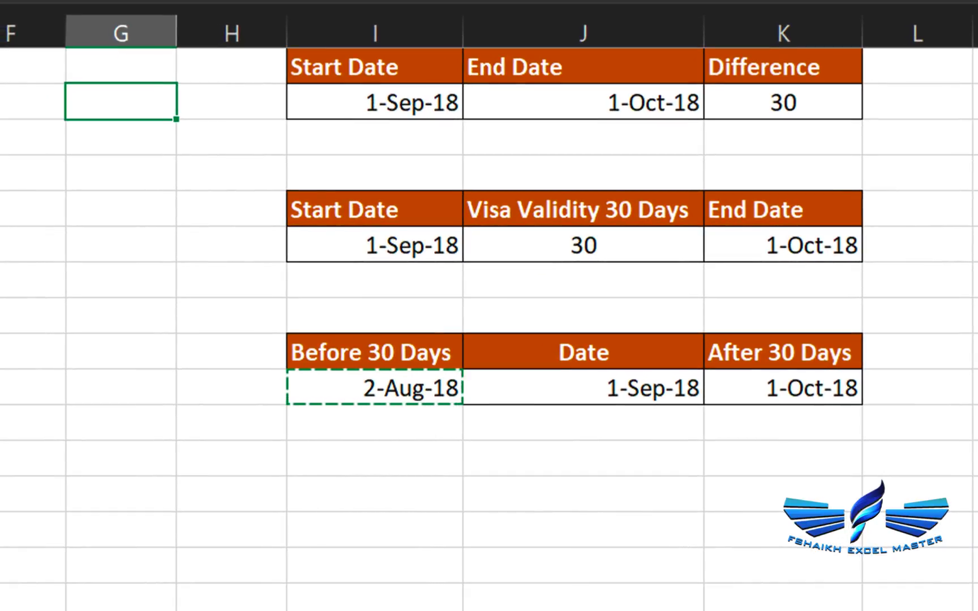
key(ctrl+v)
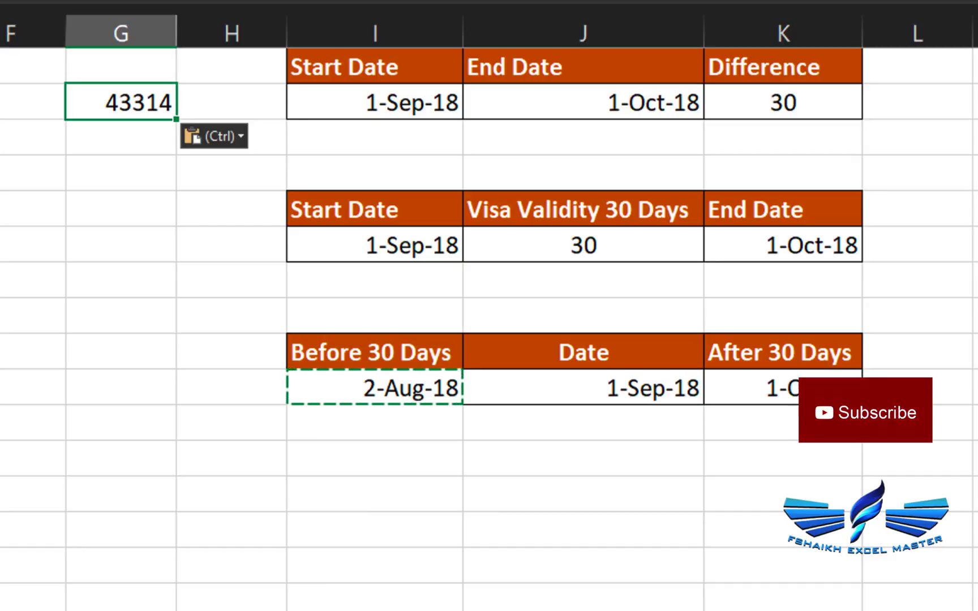
Format column G as a date with the long type *Wednesday, March 14, 2012.
click(121, 34)
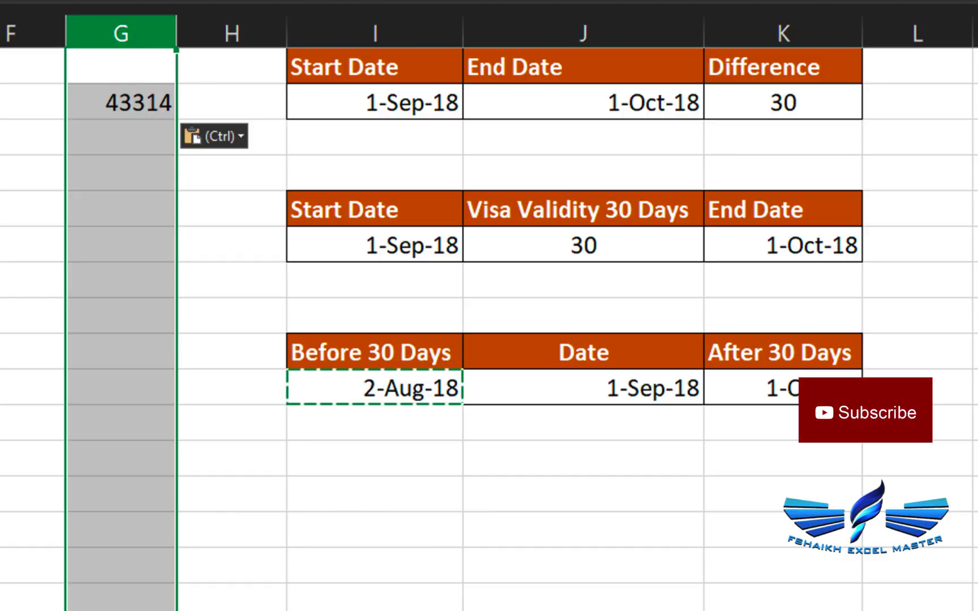
key(ctrl+shift+3)
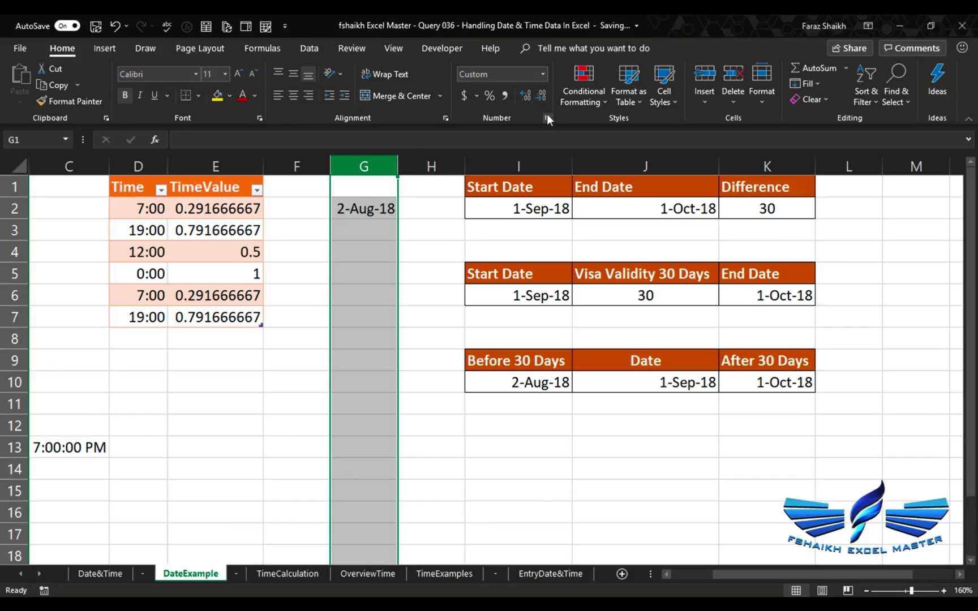
click(547, 118)
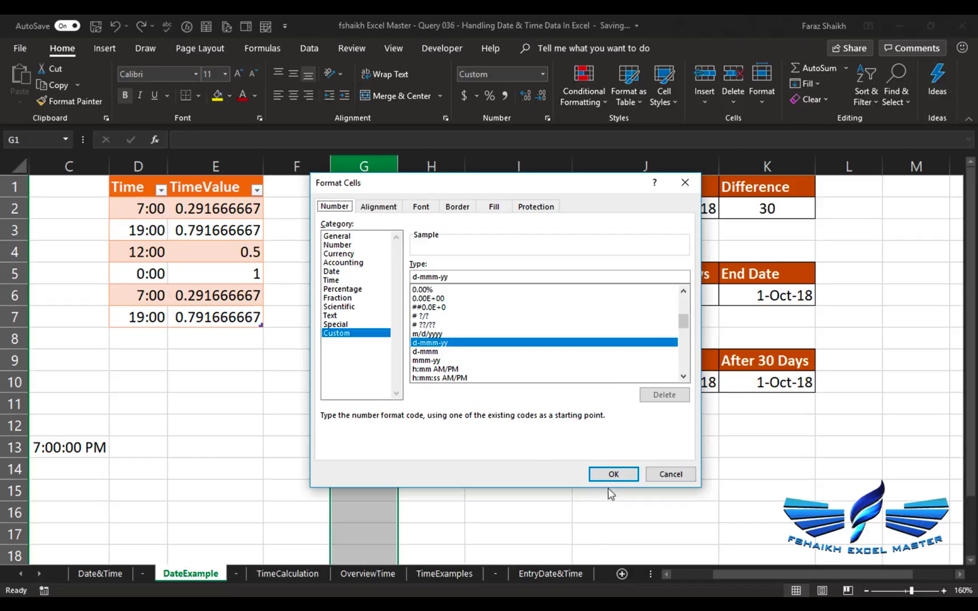
scroll(455, 345, up, 5)
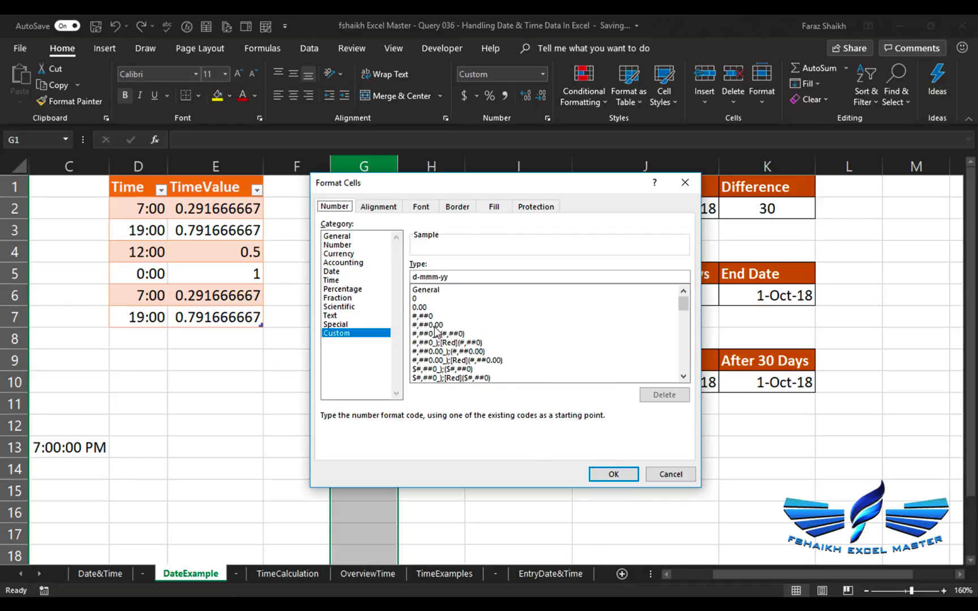
scroll(437, 332, down, 2)
click(347, 274)
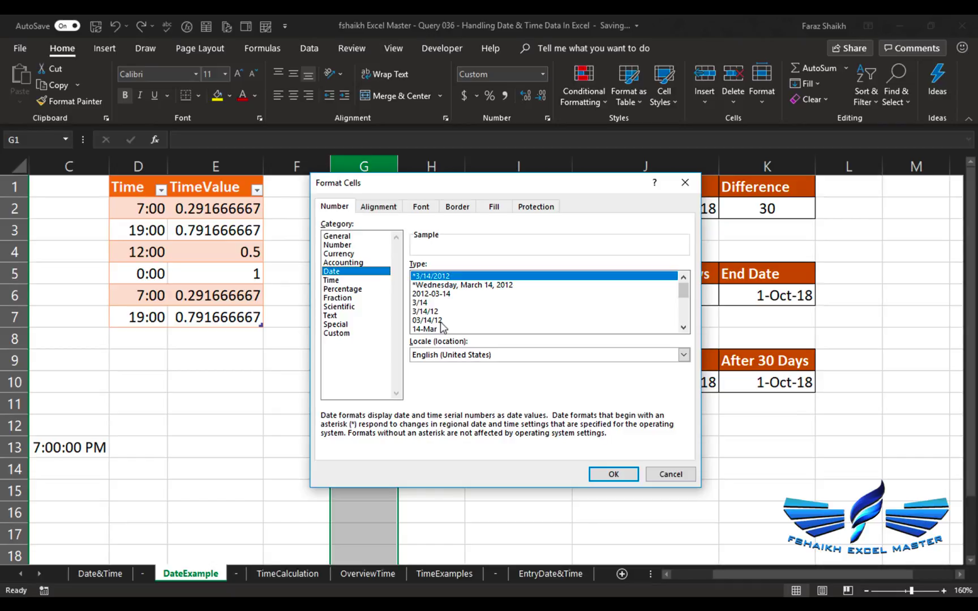
click(475, 284)
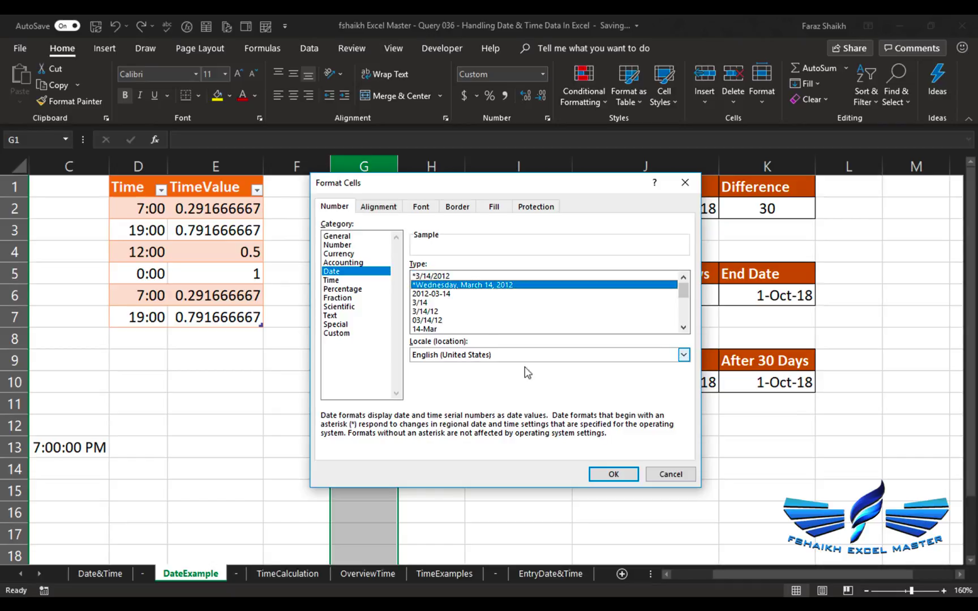
click(614, 474)
click(411, 257)
click(438, 208)
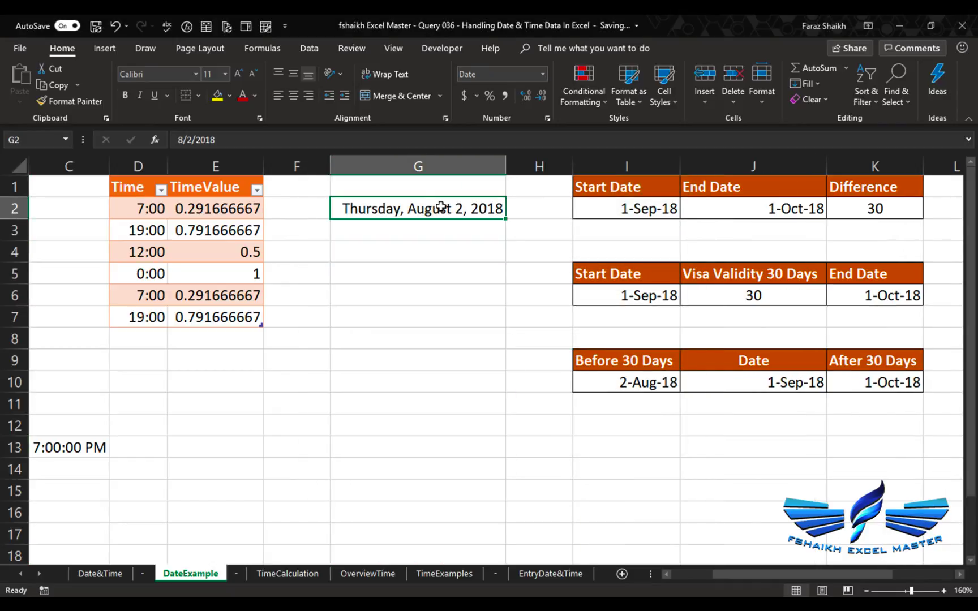
scroll(383, 334, left, 2)
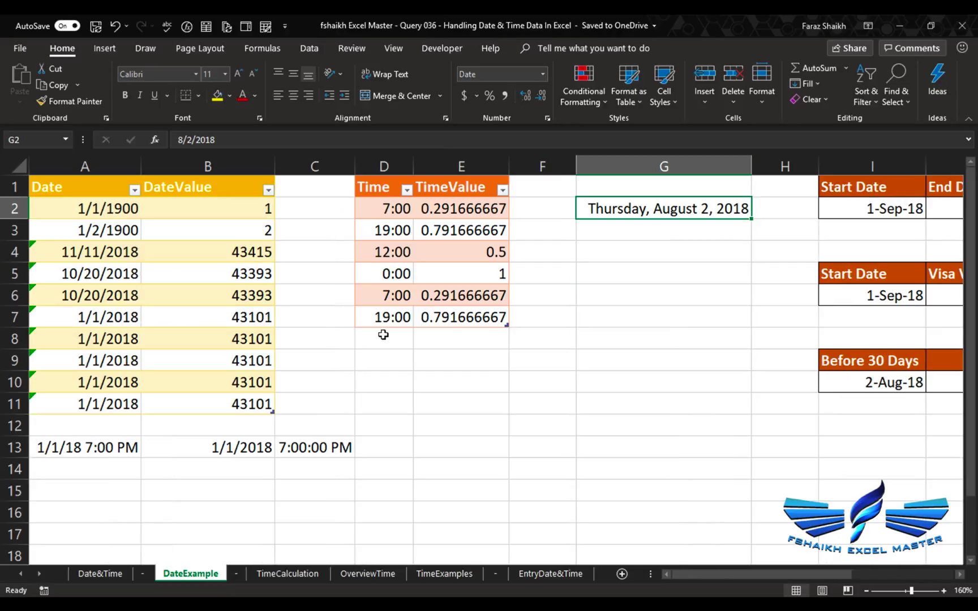
scroll(383, 334, right, 2)
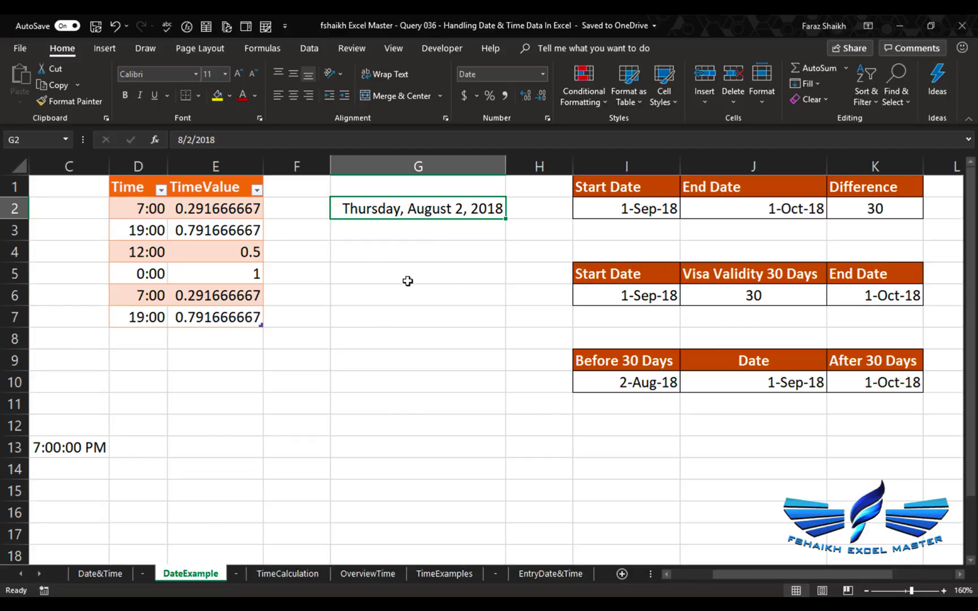
scroll(407, 281, left, 2)
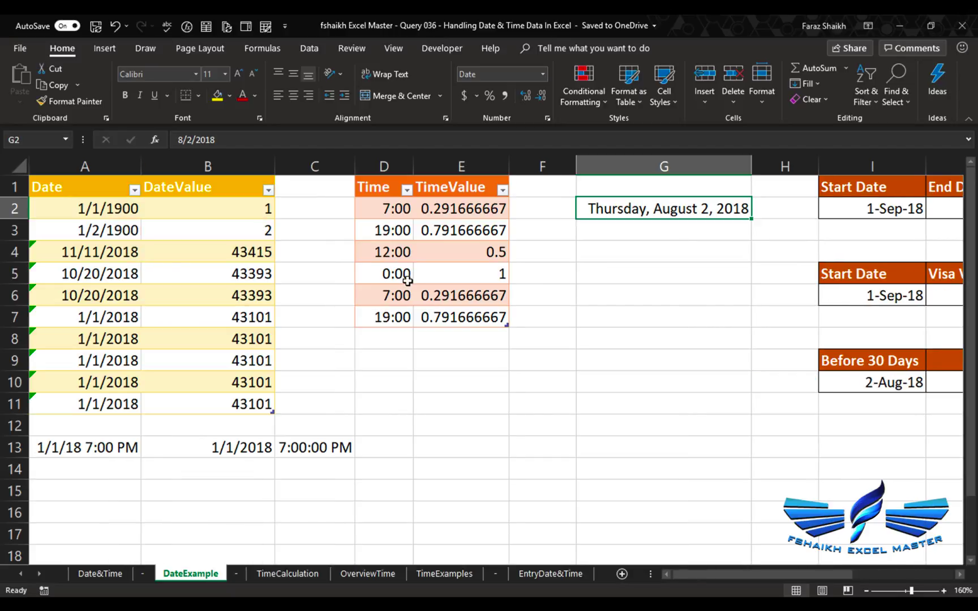
click(384, 340)
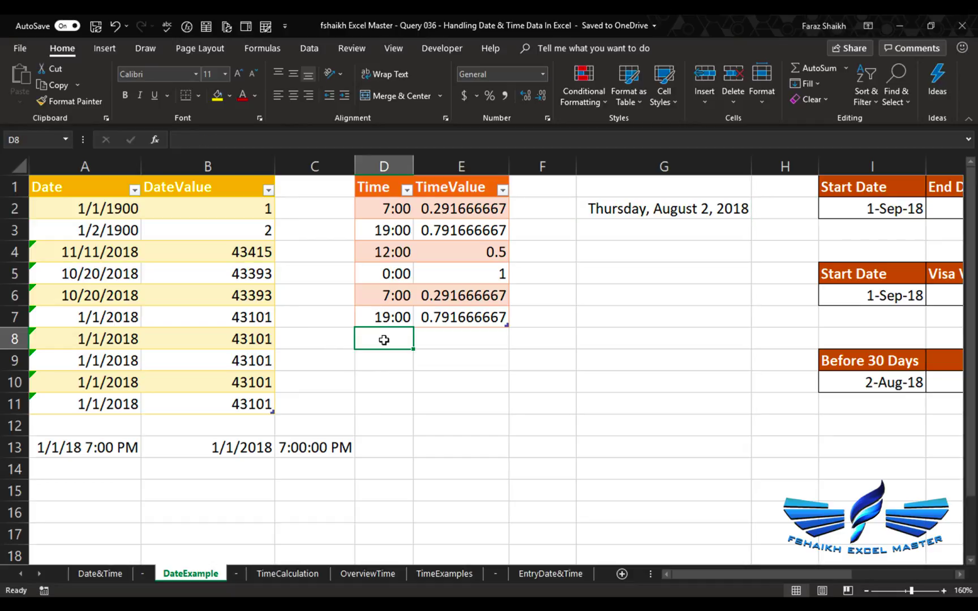
key(ctrl+z)
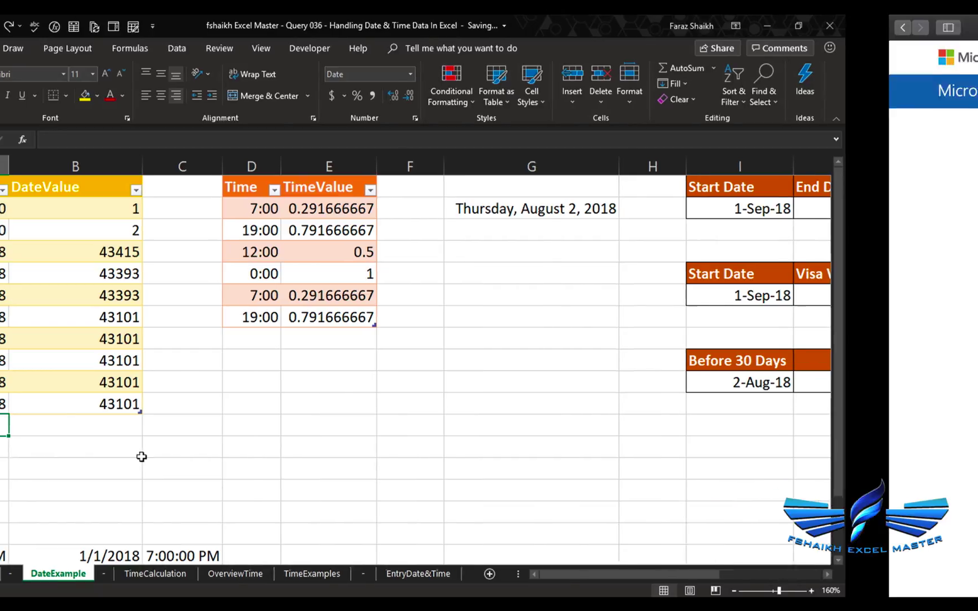
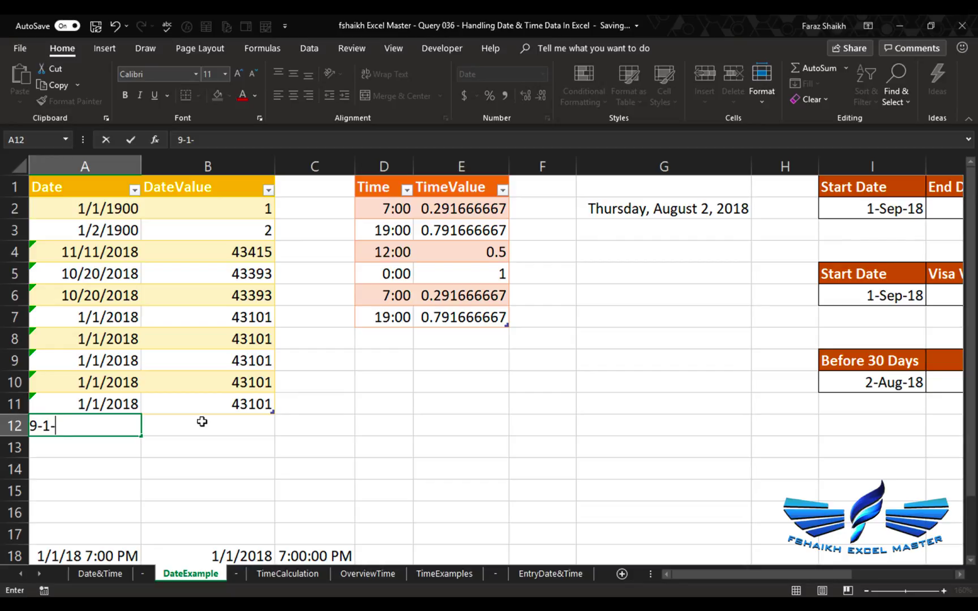
Enter the two-digit-year dates 9-1-29 in cell A12 and 9-1-30 in cell A13 of the Date column.
text(29)
key(Return)
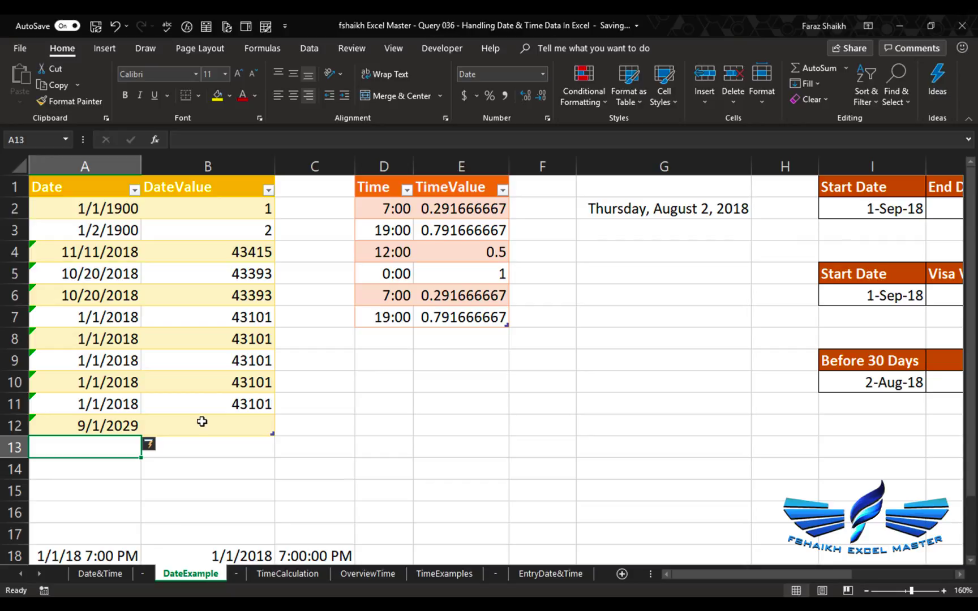
text(91-1)
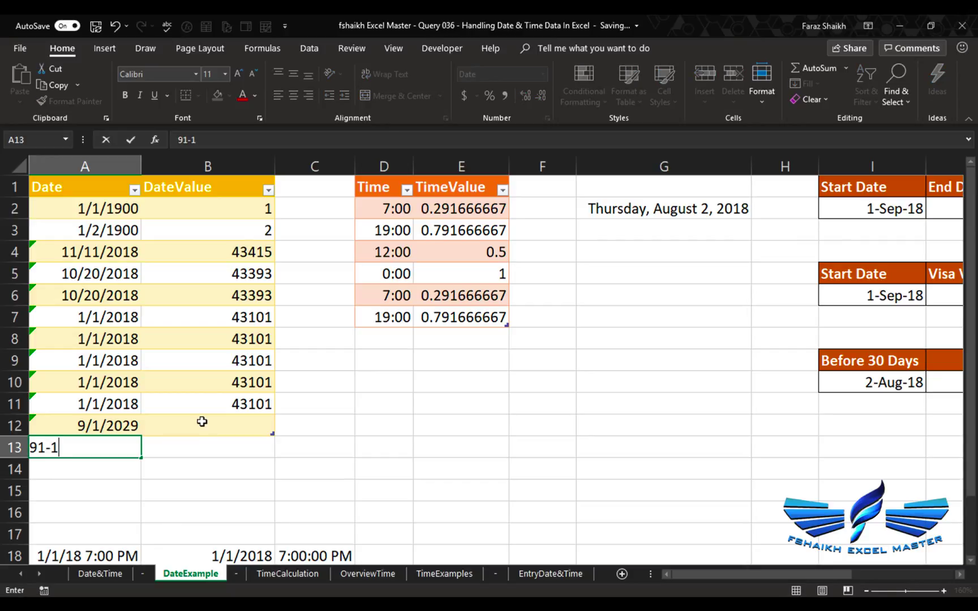
key(Escape)
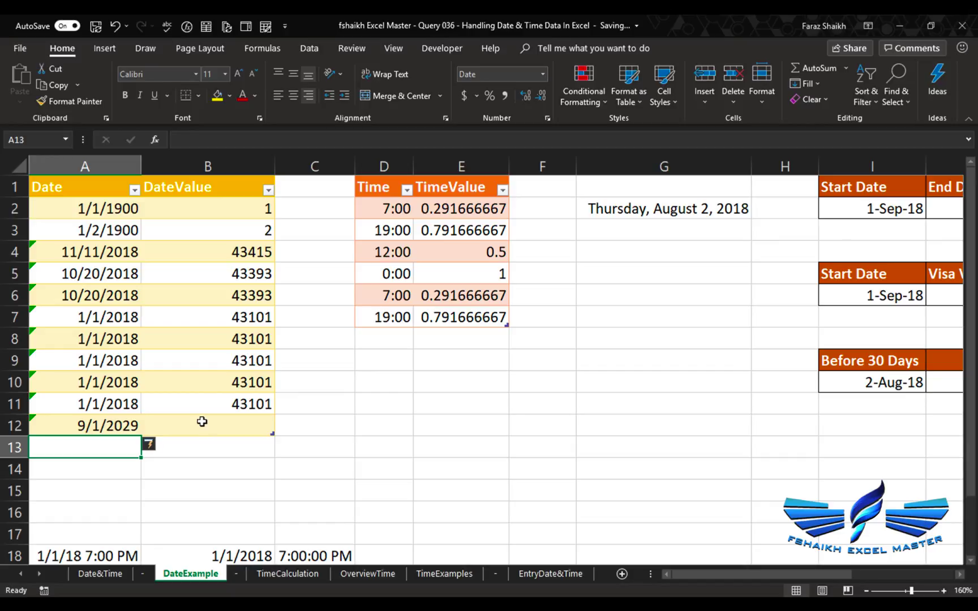
text(9-1-)
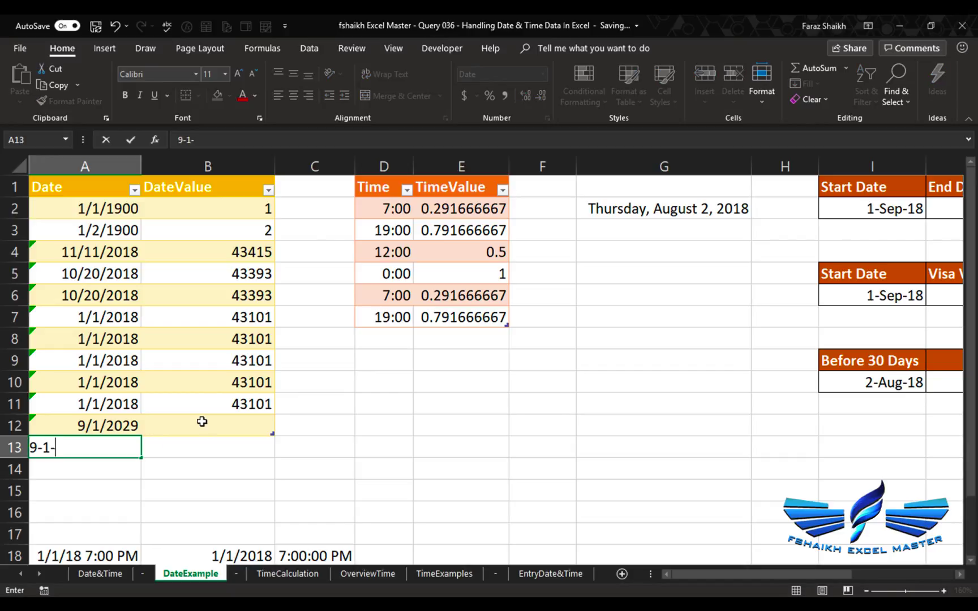
text(30)
key(Return)
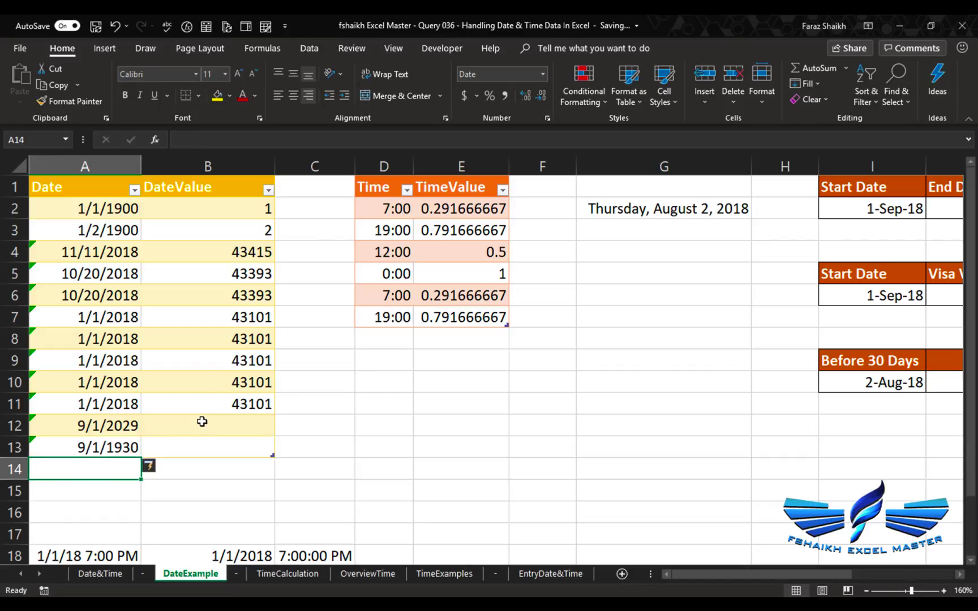
click(173, 442)
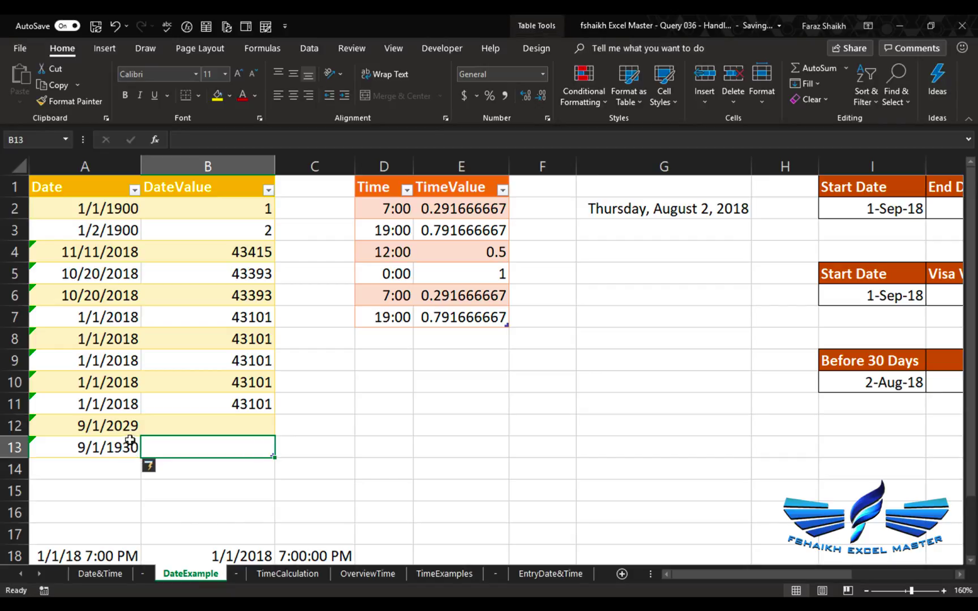
click(129, 428)
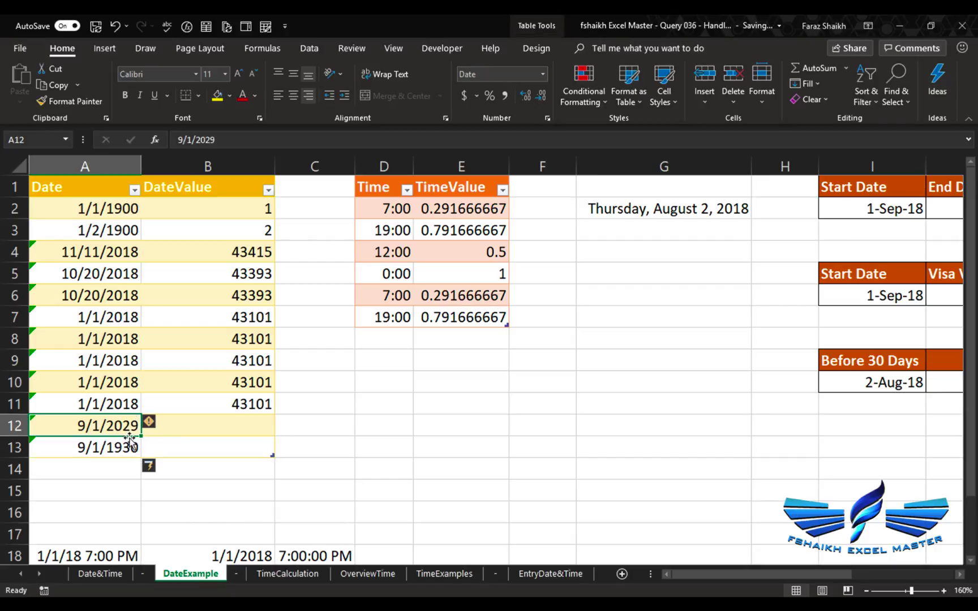
Enter the date with a four-digit year, 9-1-2030, in cell A14 of the Date column.
click(120, 472)
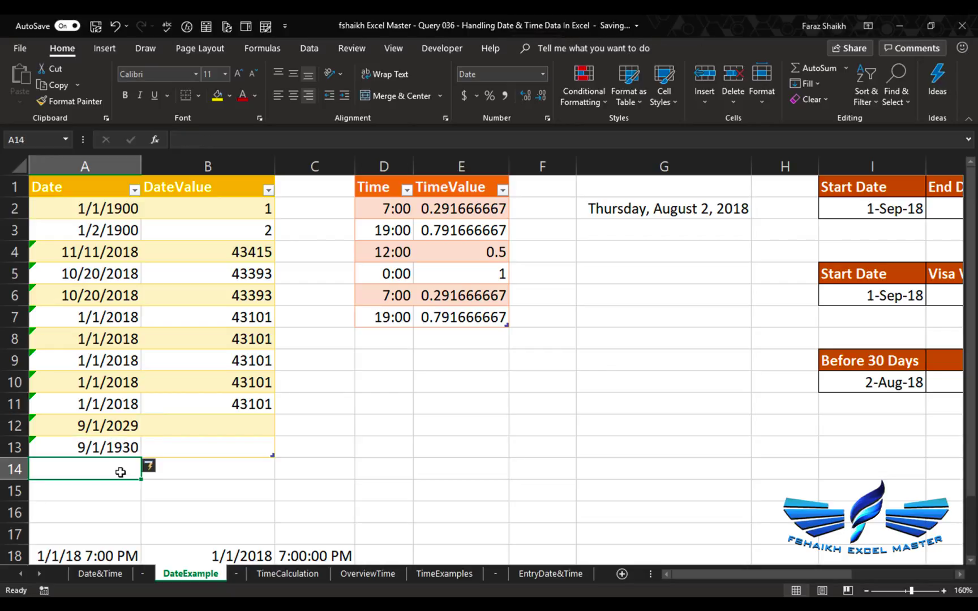
text(9)
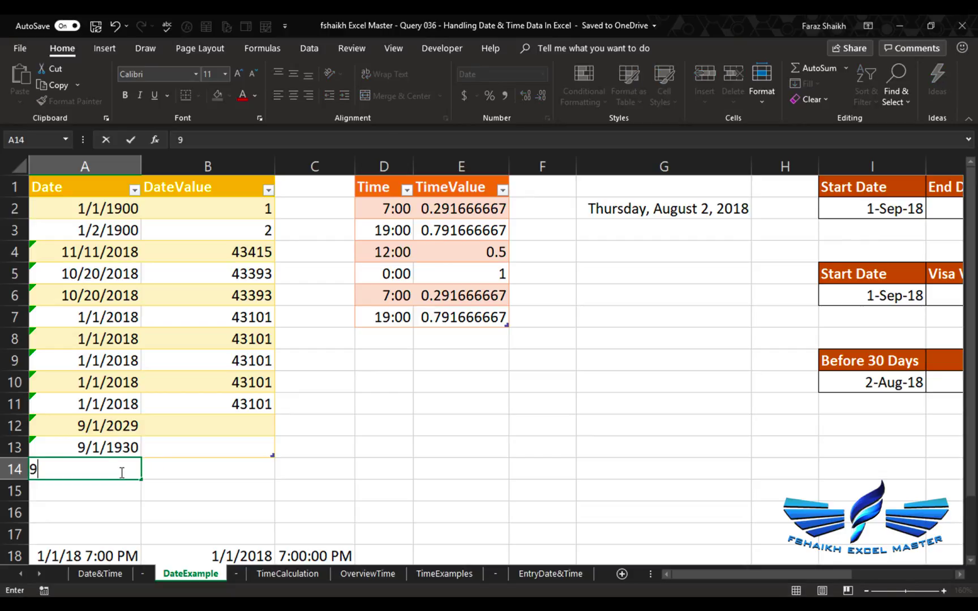
text(-12030)
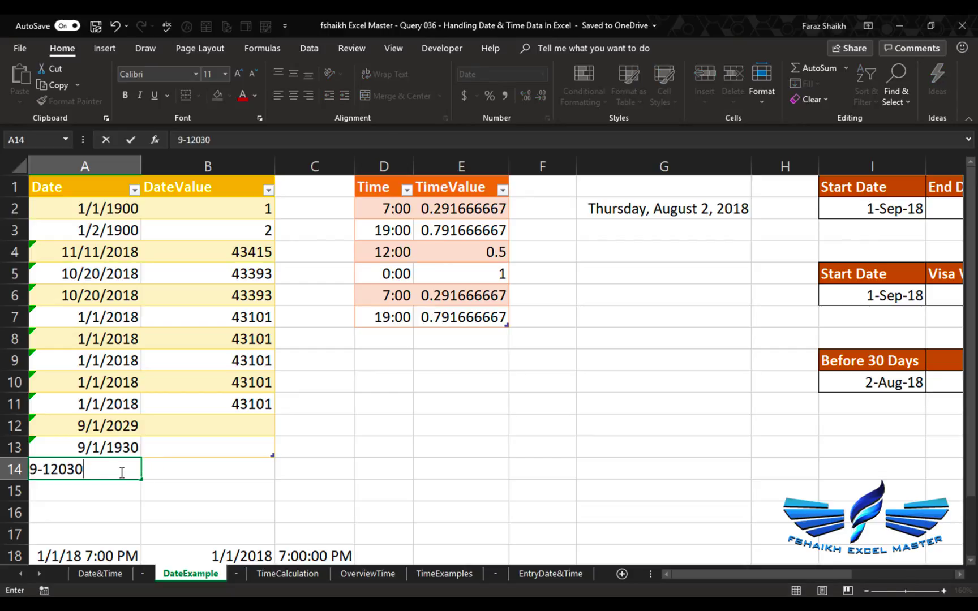
click(49, 470)
text(-)
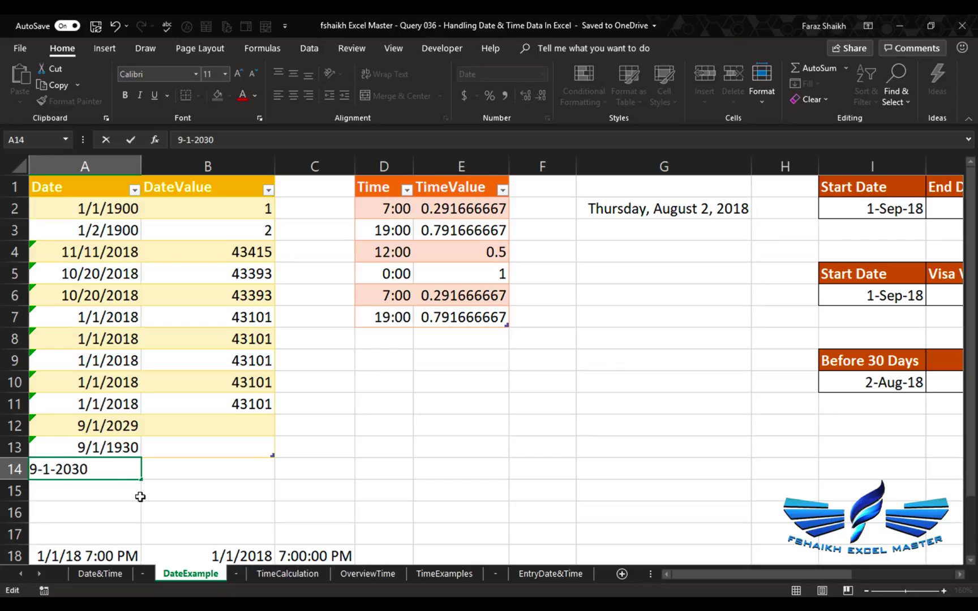
key(Return)
click(197, 461)
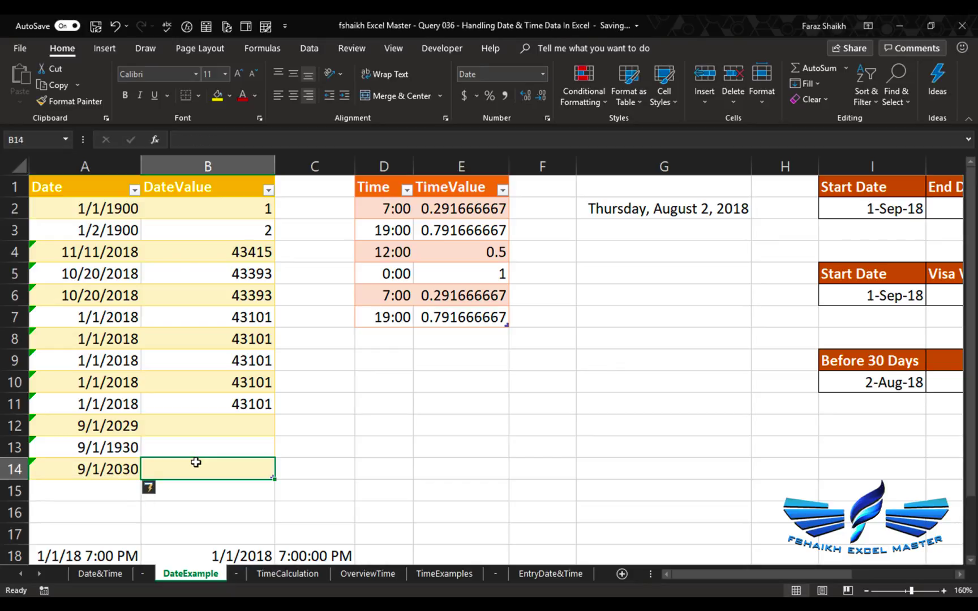
click(120, 470)
click(240, 404)
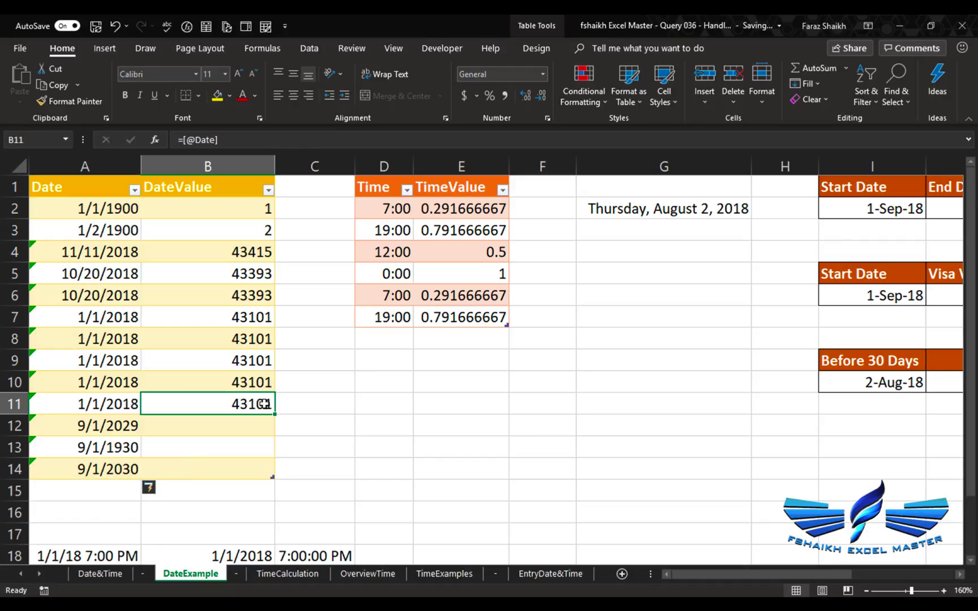
drag(274, 414, 247, 474)
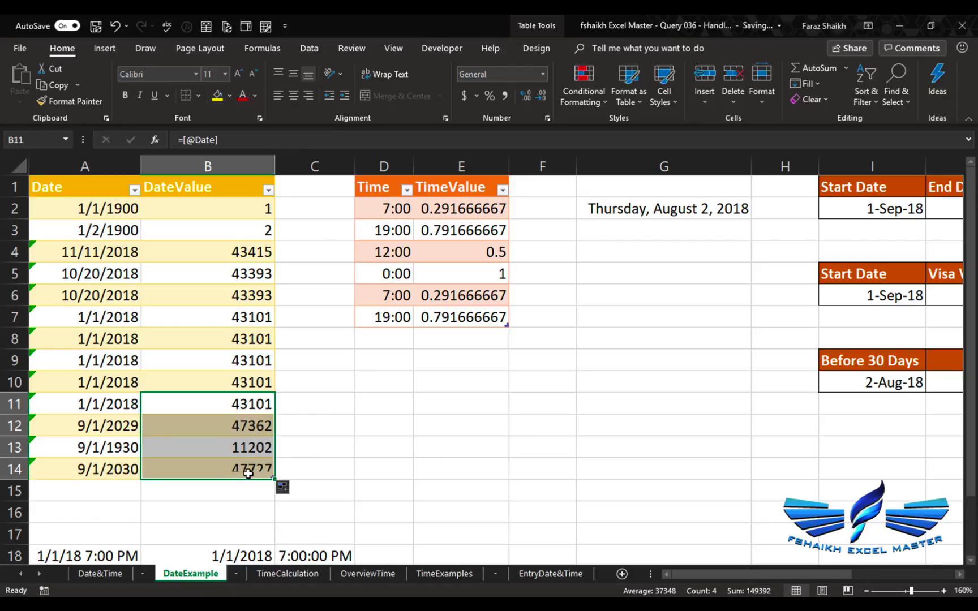
click(236, 470)
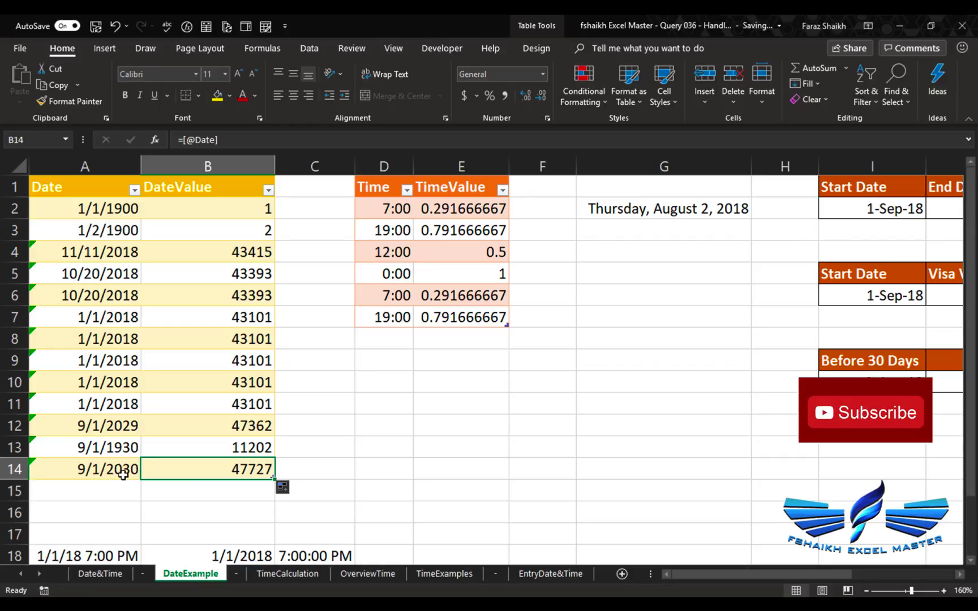
Review The 2029 Rule on the Microsoft support page in the browser, and return to Excel to open the TimeCalculation sheet.
key(super+Tab)
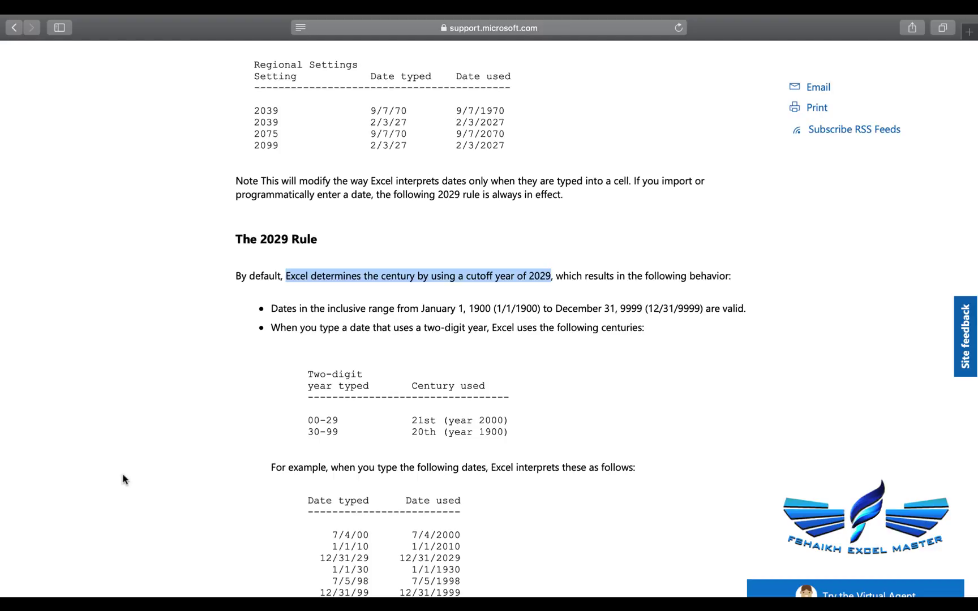
key(super+Tab)
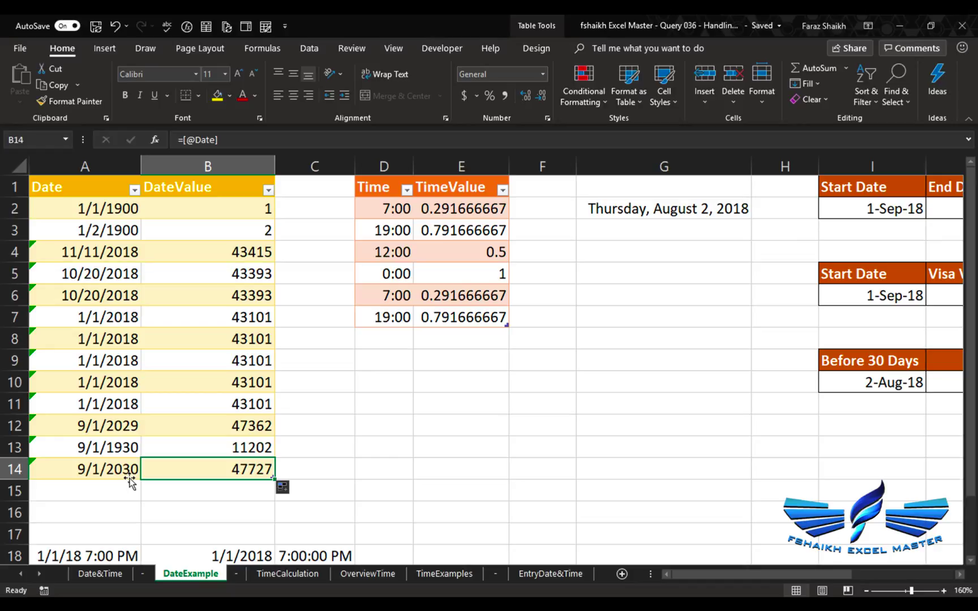
click(288, 574)
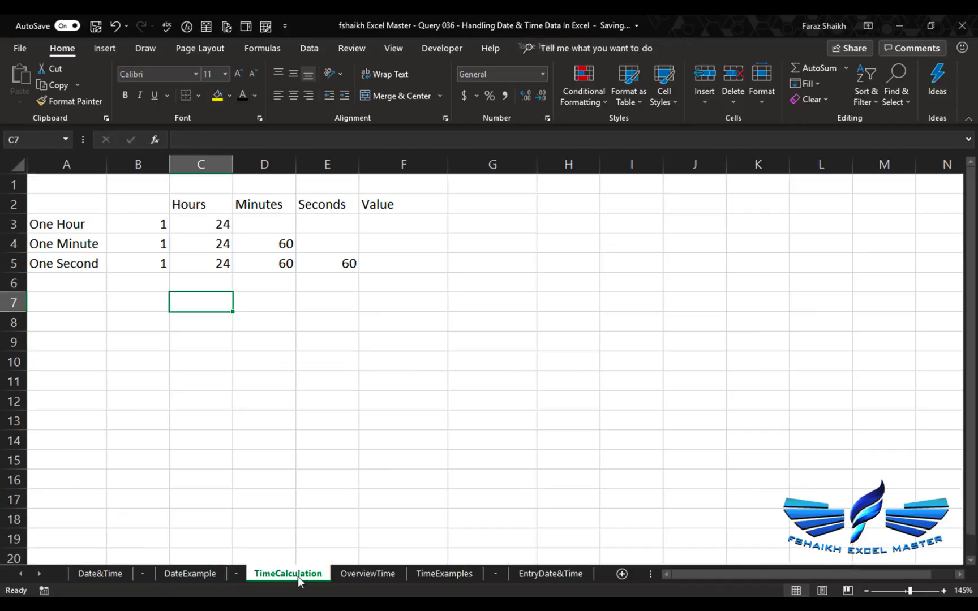